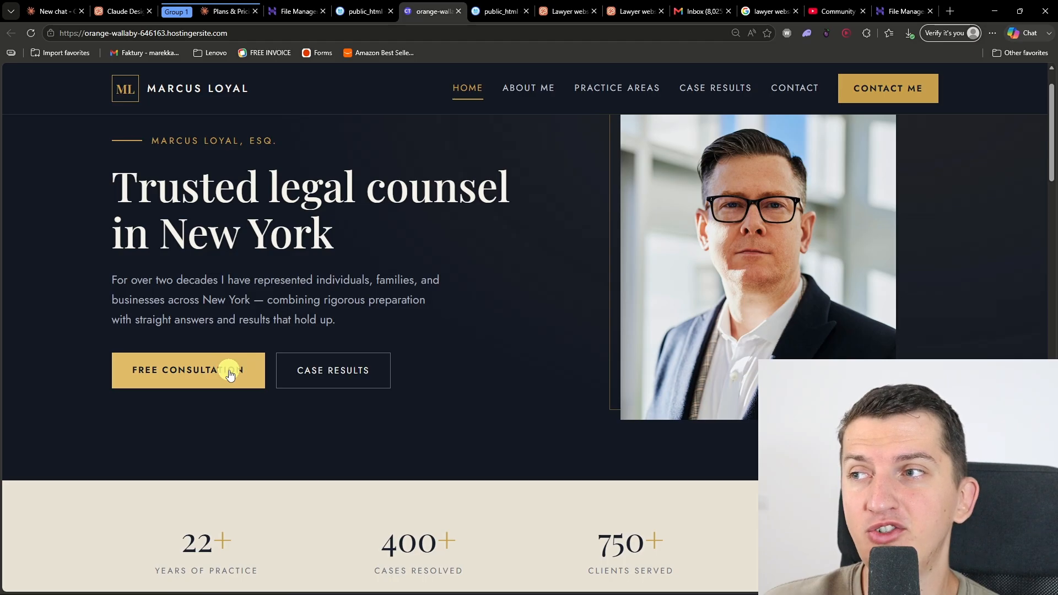
- Scroll through the home page of the published Marcus Loyal lawyer website
scroll(610, 255, "down", 15)
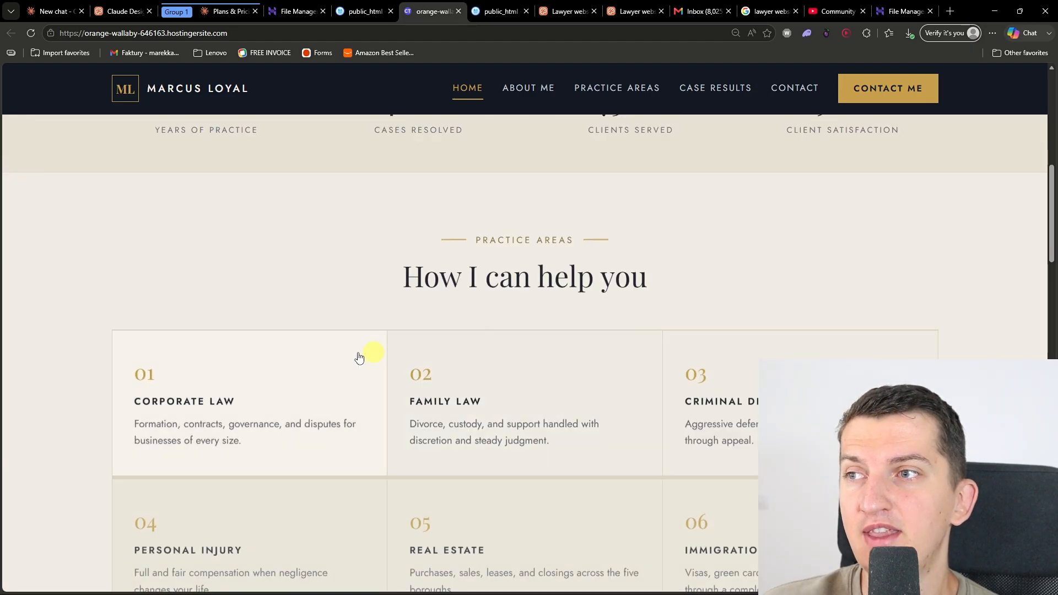
scroll(416, 313, "down", 10)
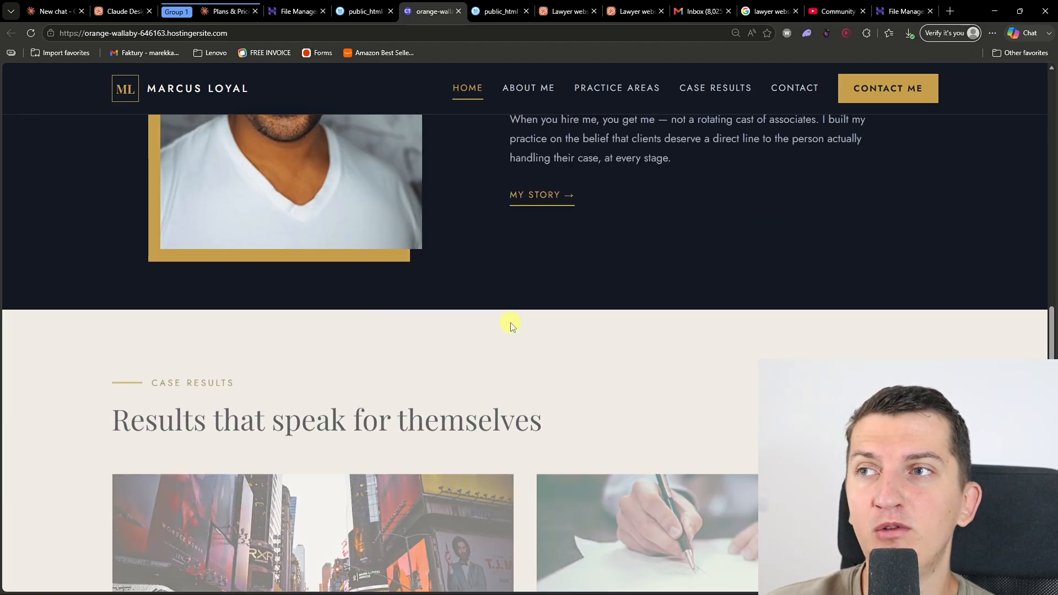
scroll(215, 335, "down", 2)
scroll(231, 330, "up", 2)
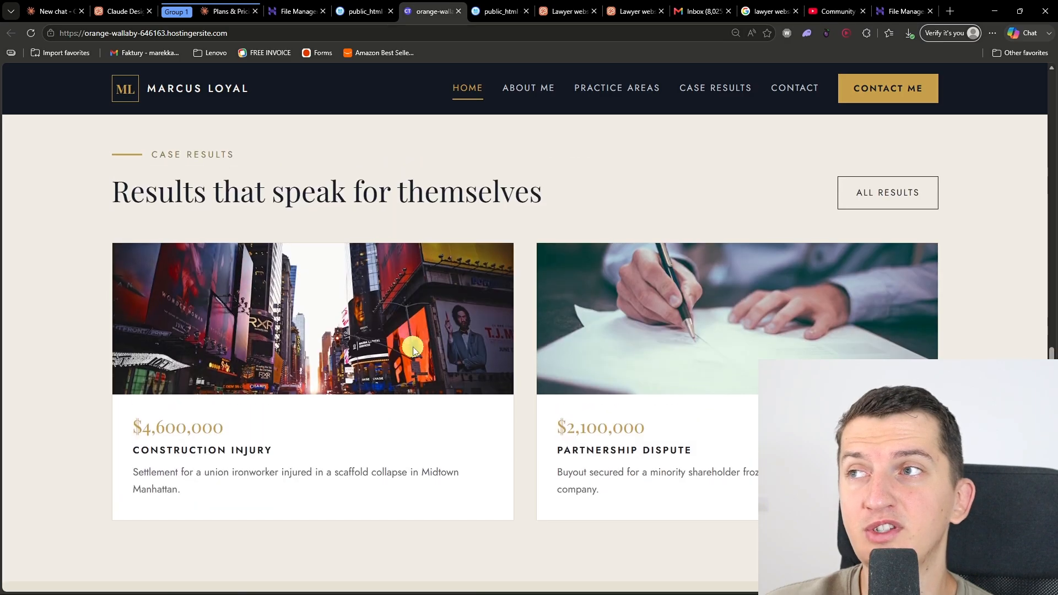
scroll(331, 341, "down", 9)
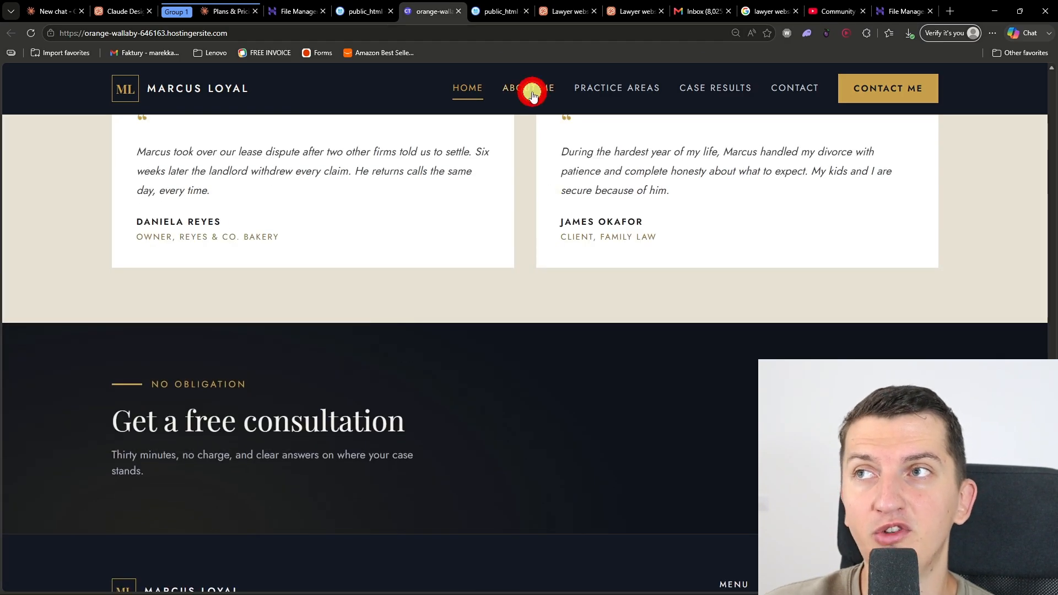
- Visit the About Me, Practice Areas, Case Results and Contact sections of the published site
left_click(532, 95)
scroll(406, 355, "down", 6)
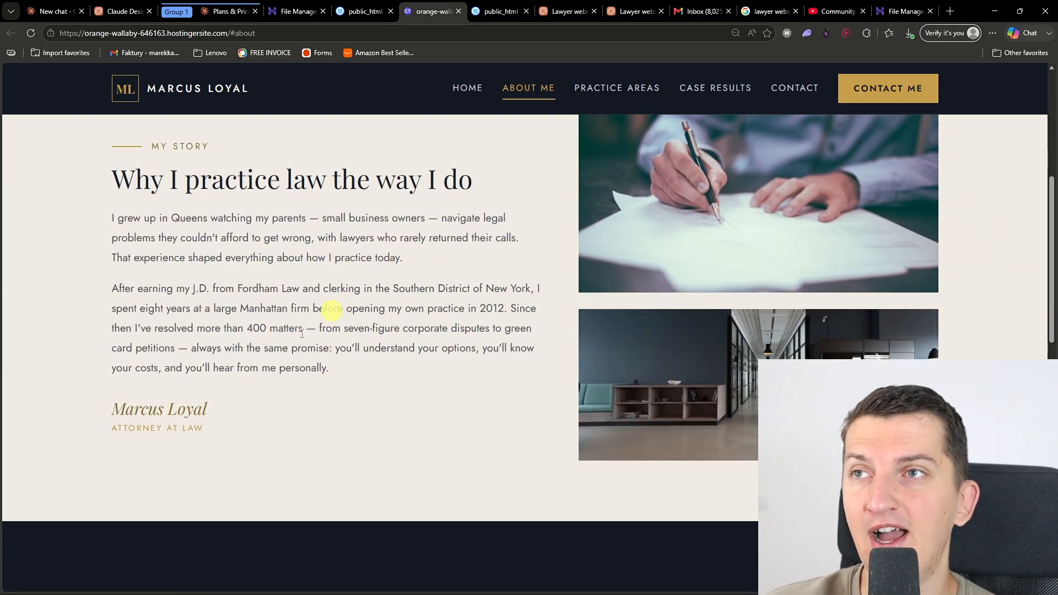
left_click(618, 90)
scroll(496, 288, "down", 8)
left_click(683, 90)
scroll(524, 347, "down", 5)
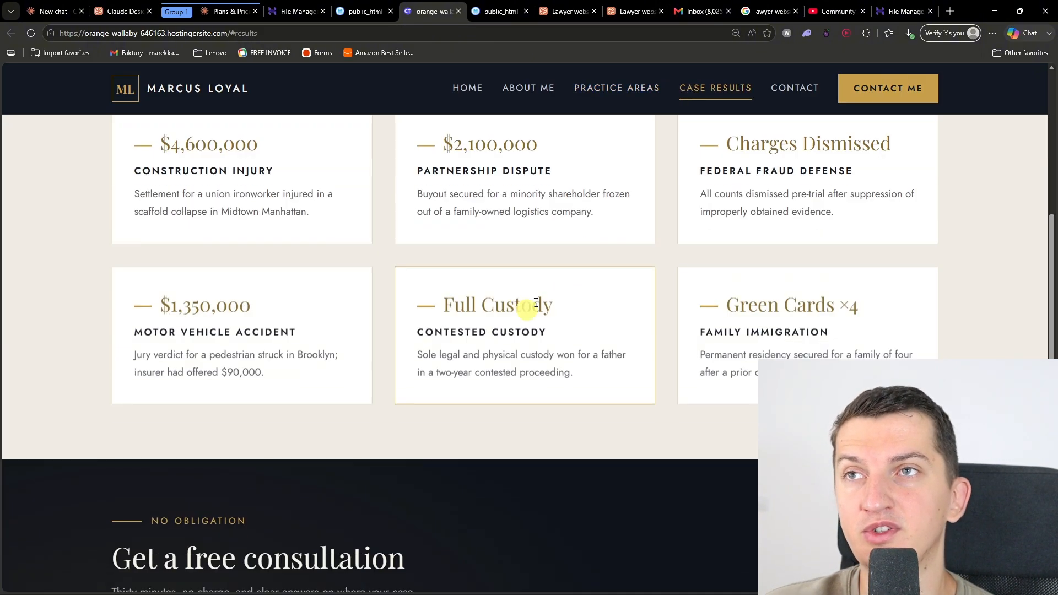
left_click(917, 103)
scroll(481, 350, "down", 3)
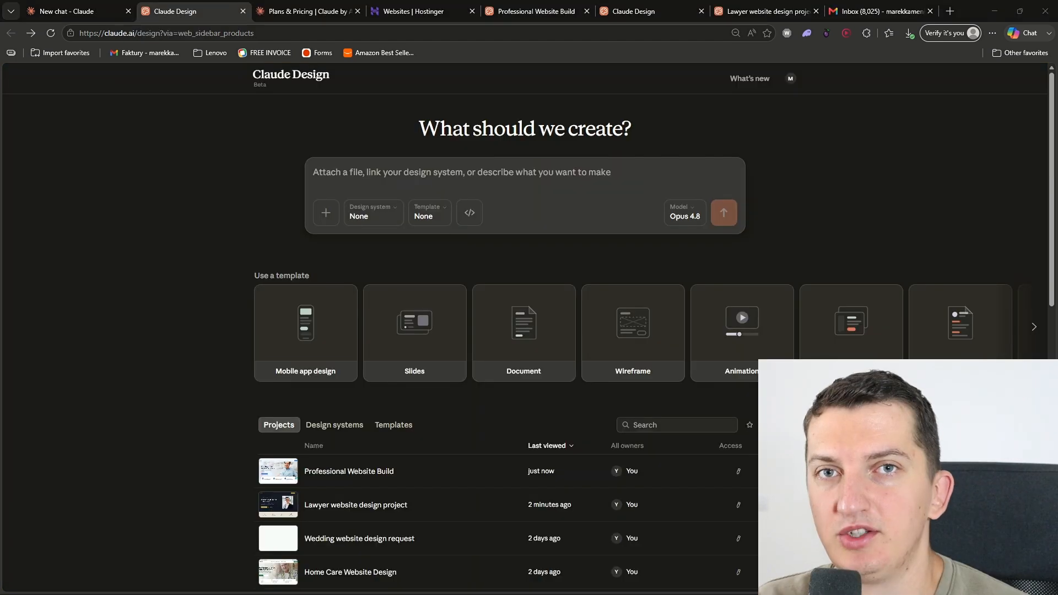
left_click(643, 341)
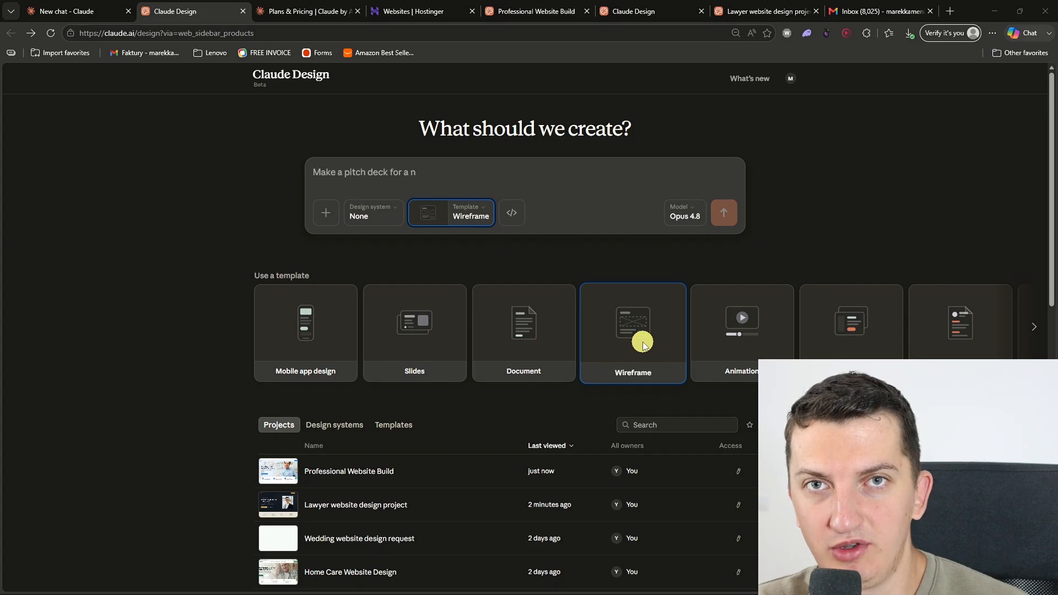
- Switch to the Claude pricing page and scroll through the Free, Pro and Max plans
left_click(300, 11)
scroll(567, 386, "down", 4)
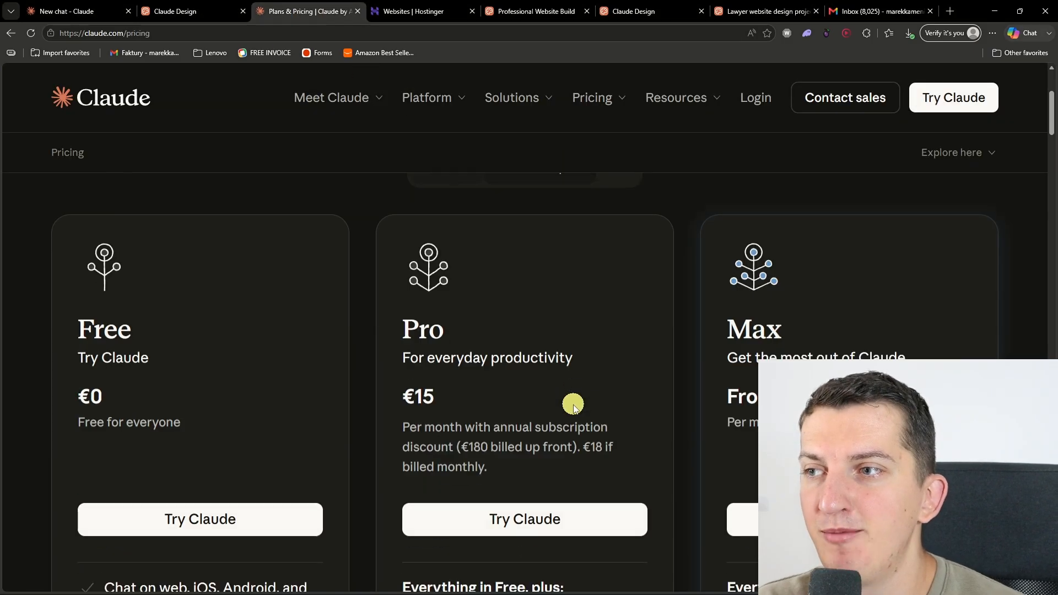
scroll(573, 407, "down", 2)
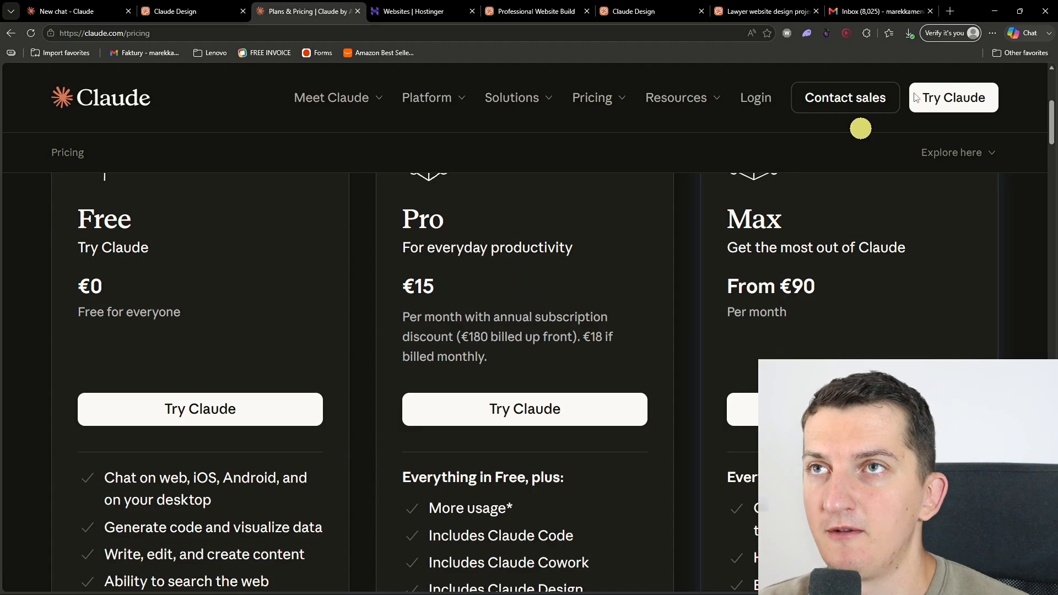
- Open Google in a new tab and search images for 'lawyer website template webflow'
left_click(212, 7)
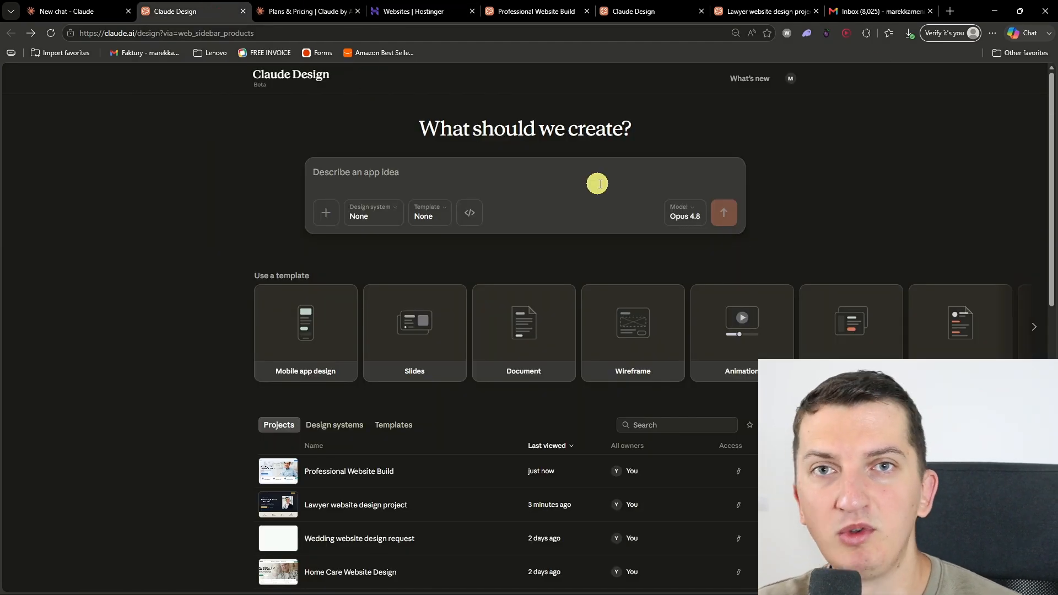
left_click(951, 11)
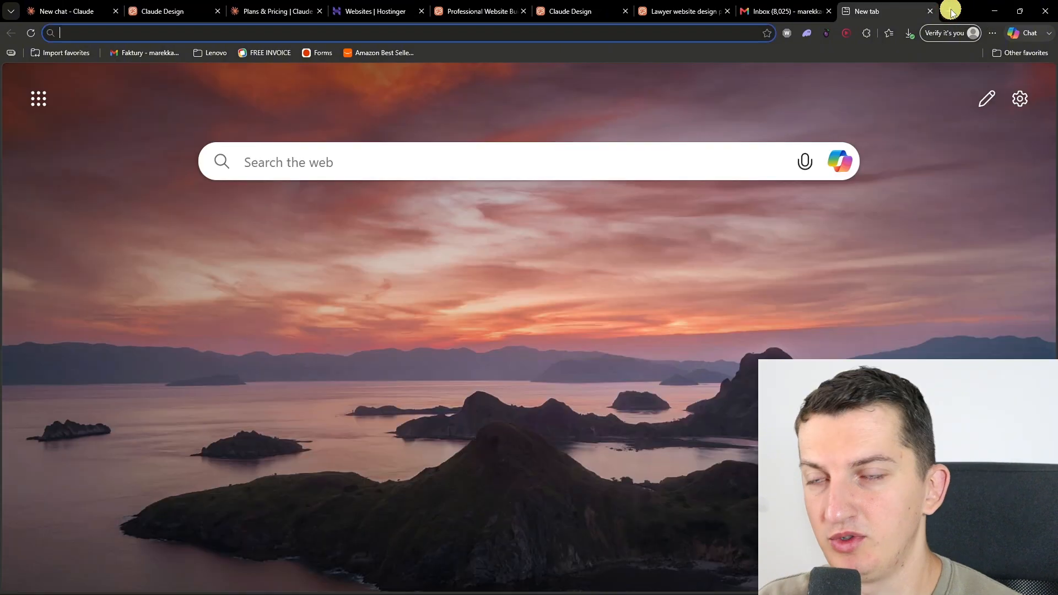
type("google.com")
key("Return")
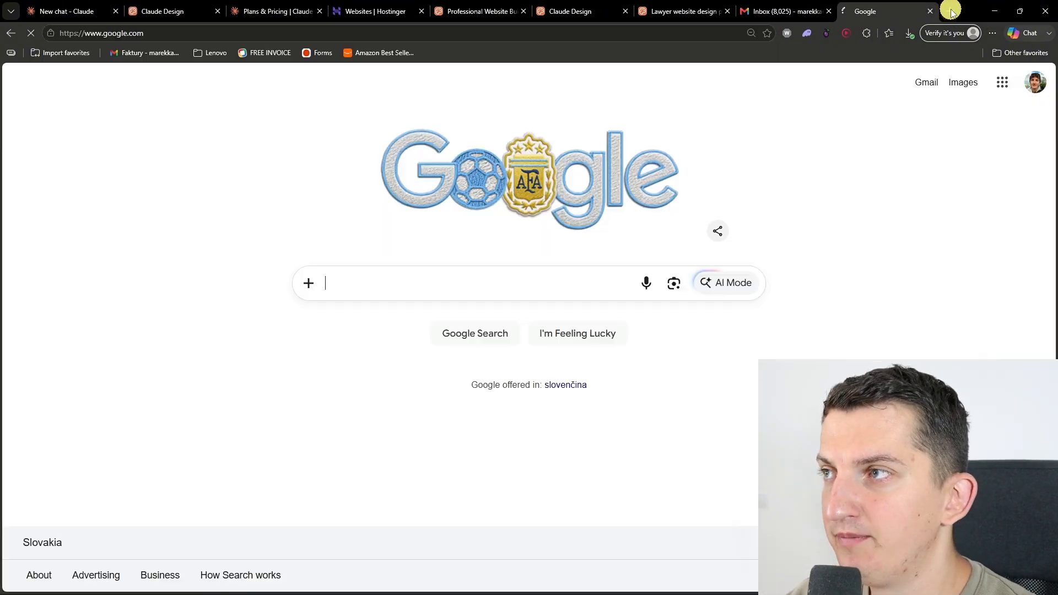
type("lawye")
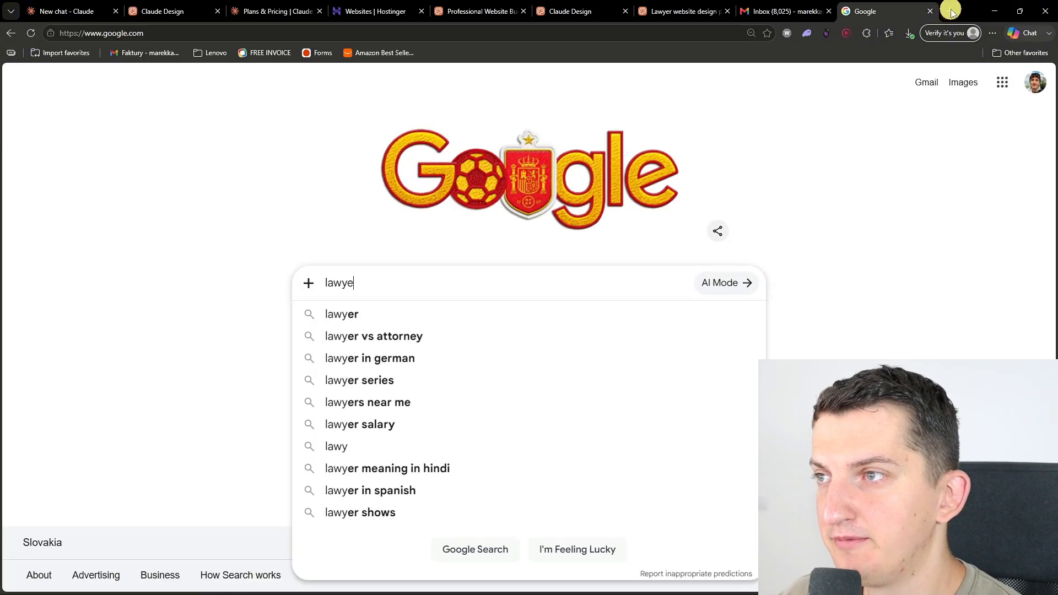
type("r webs")
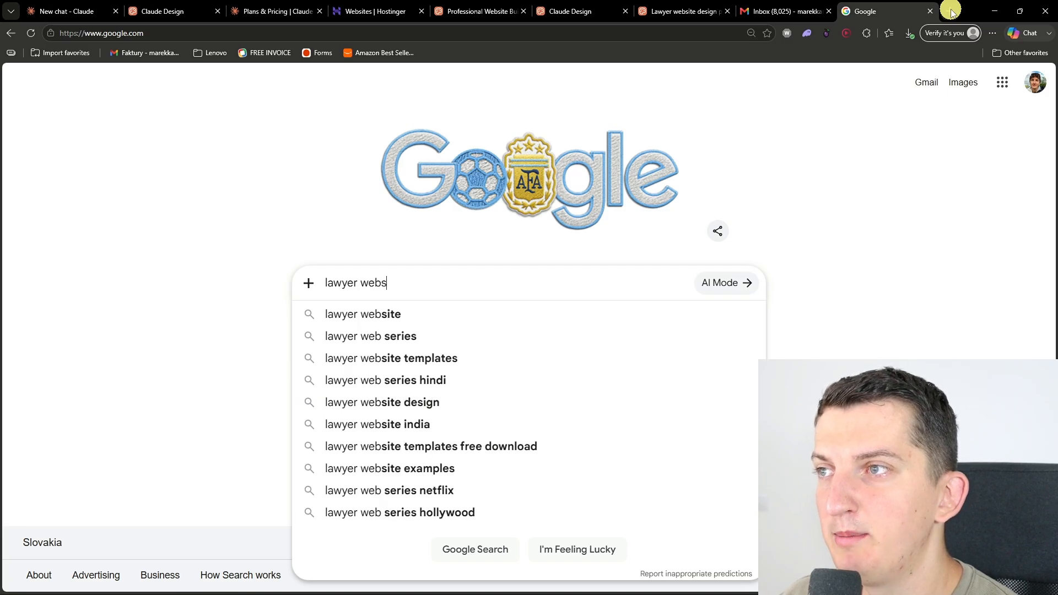
type("ite template we template e")
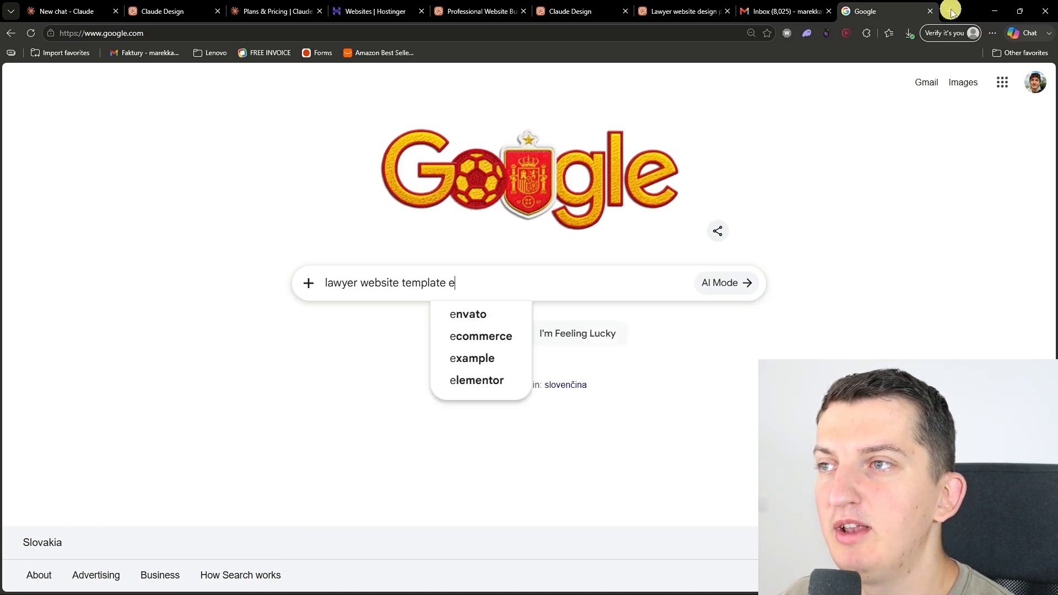
key("BackSpace")
type("webflow")
key("Return")
left_click(244, 145)
- Change the image search to 'lawyer website template figma'
double_click(302, 97)
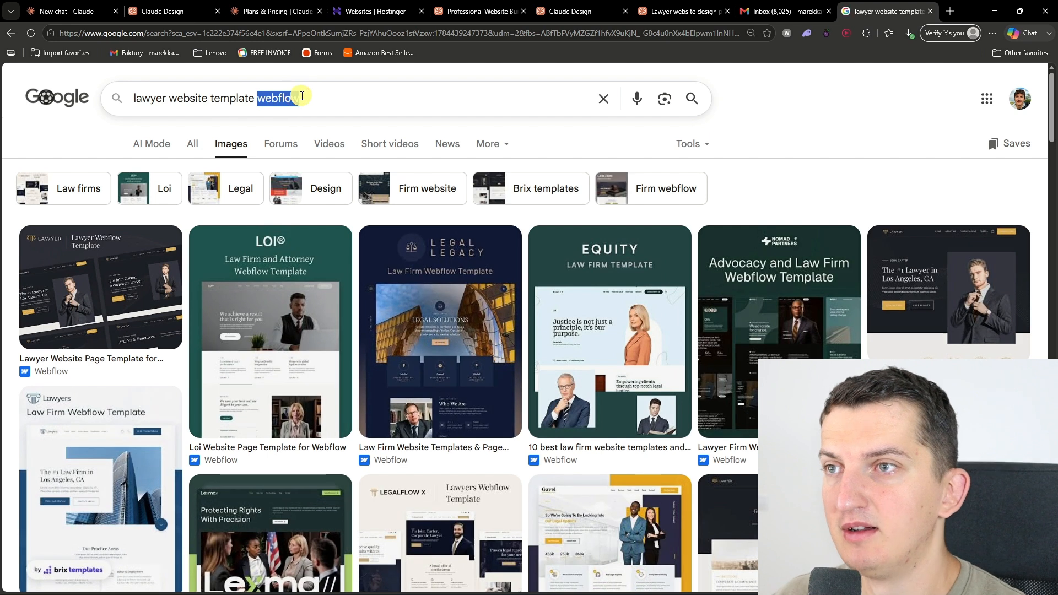
type("figma")
key("Return")
- Change the image search to 'lawyer website template framer'
double_click(302, 97)
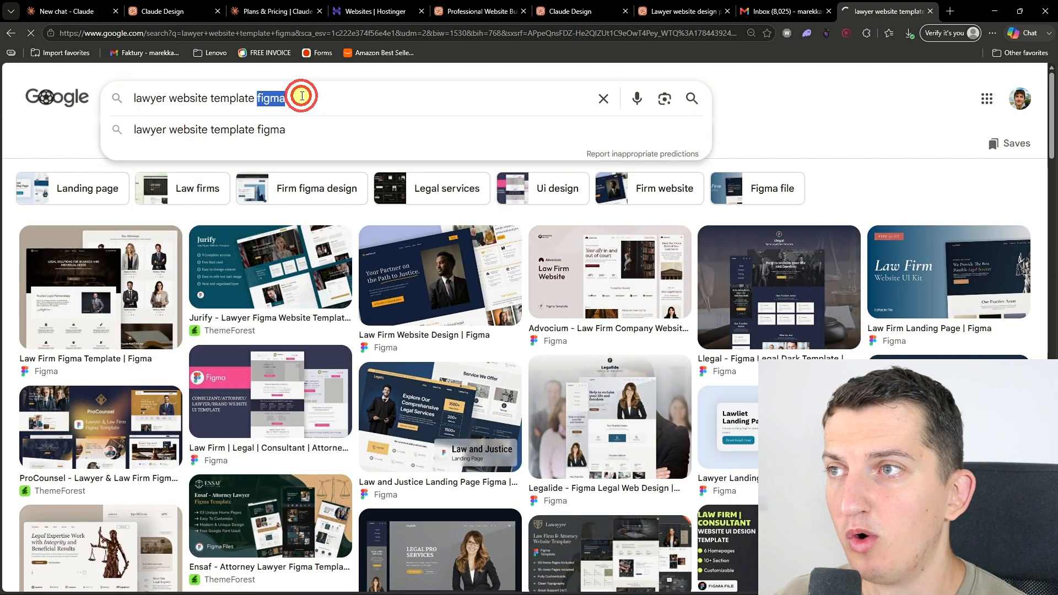
type("framer")
key("Return")
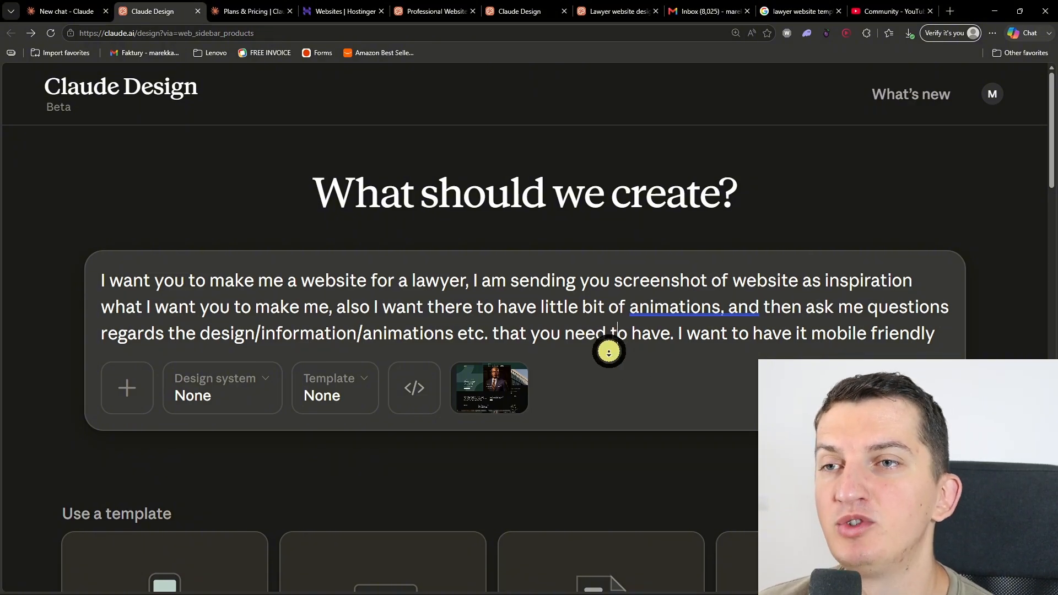
- Review the available models and effort levels for the Claude Design prompt
scroll(602, 383, "down", 1)
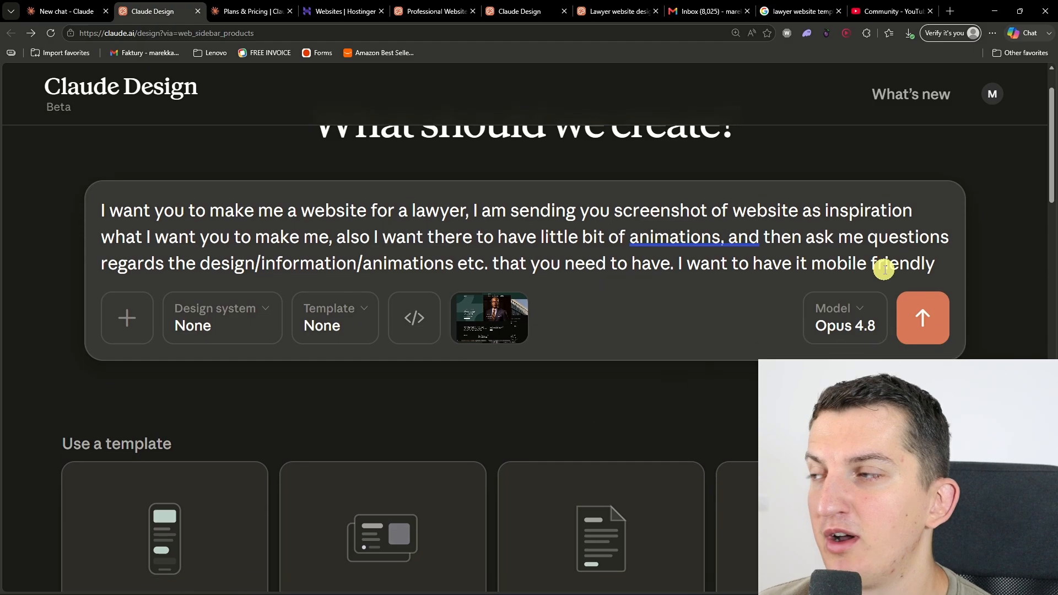
left_click(864, 318)
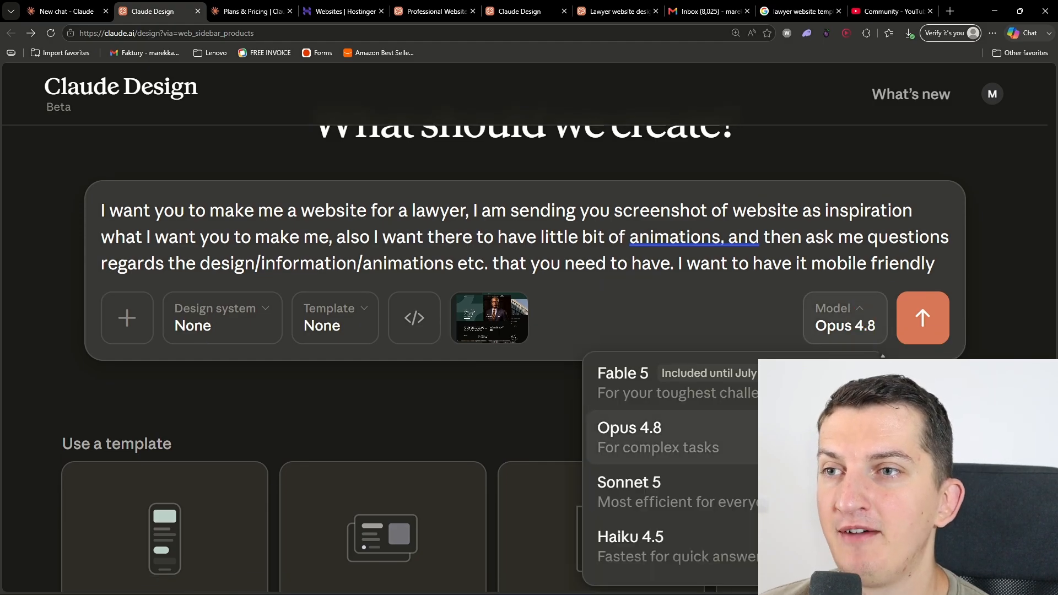
scroll(670, 468, "down", 2)
mouse_move(634, 528)
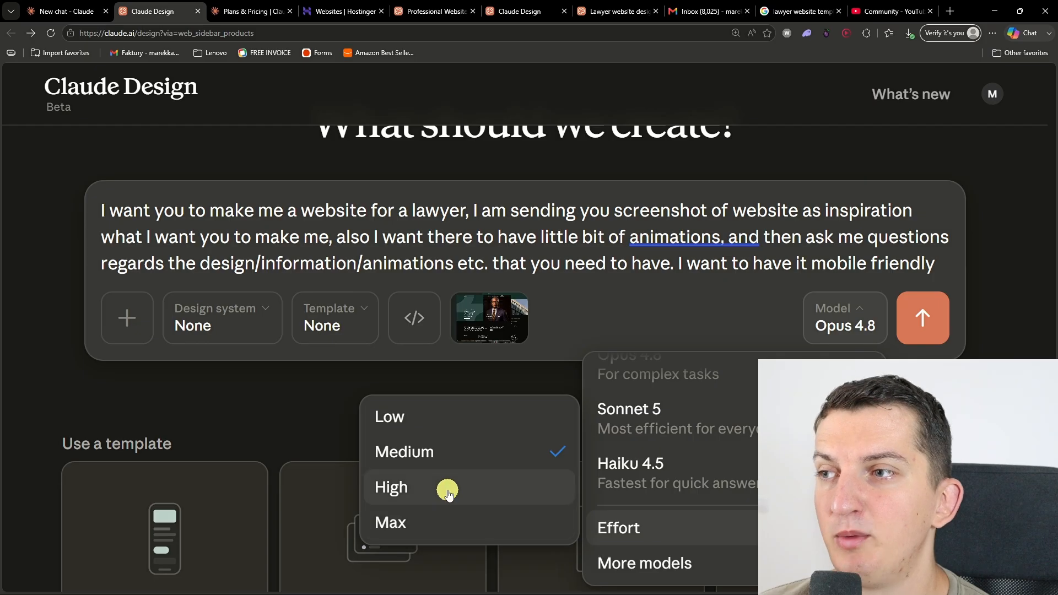
scroll(642, 386, "up", 2)
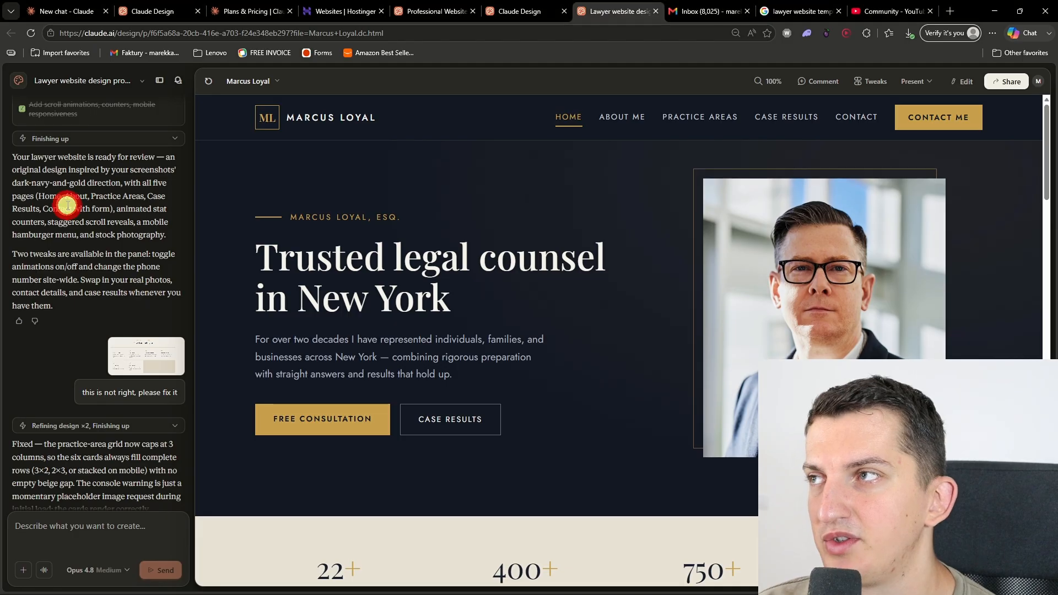
- Scroll through the project chat to read the answered design questions
scroll(79, 402, "up", 10)
scroll(80, 405, "up", 7)
scroll(76, 404, "down", 6)
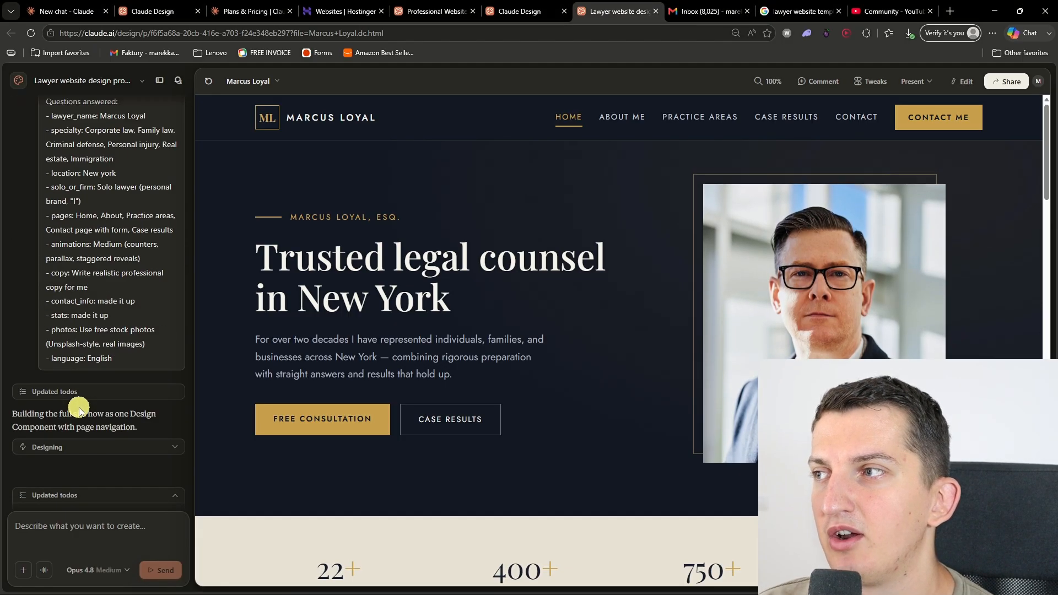
scroll(82, 364, "up", 2)
scroll(91, 325, "down", 1)
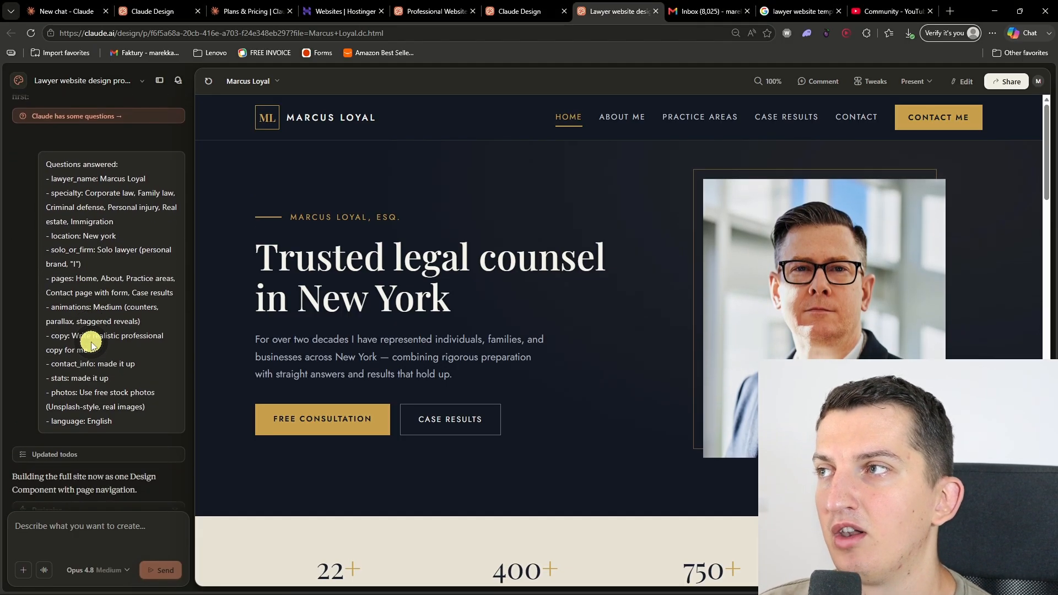
scroll(90, 353, "down", 1)
left_click(487, 348)
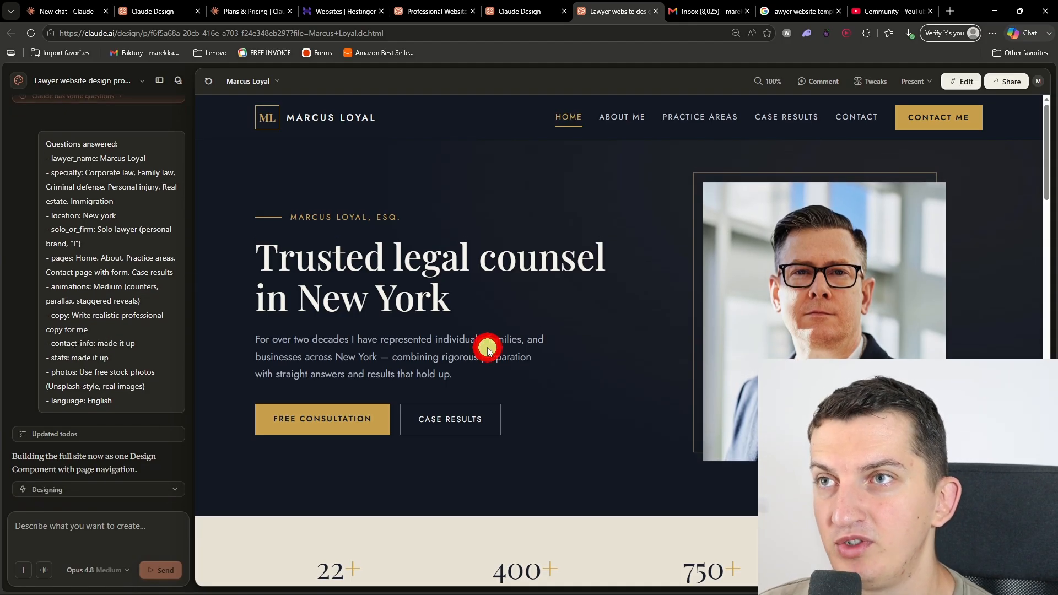
- Scroll through the generated website preview and view the attached screenshot
scroll(462, 416, "down", 15)
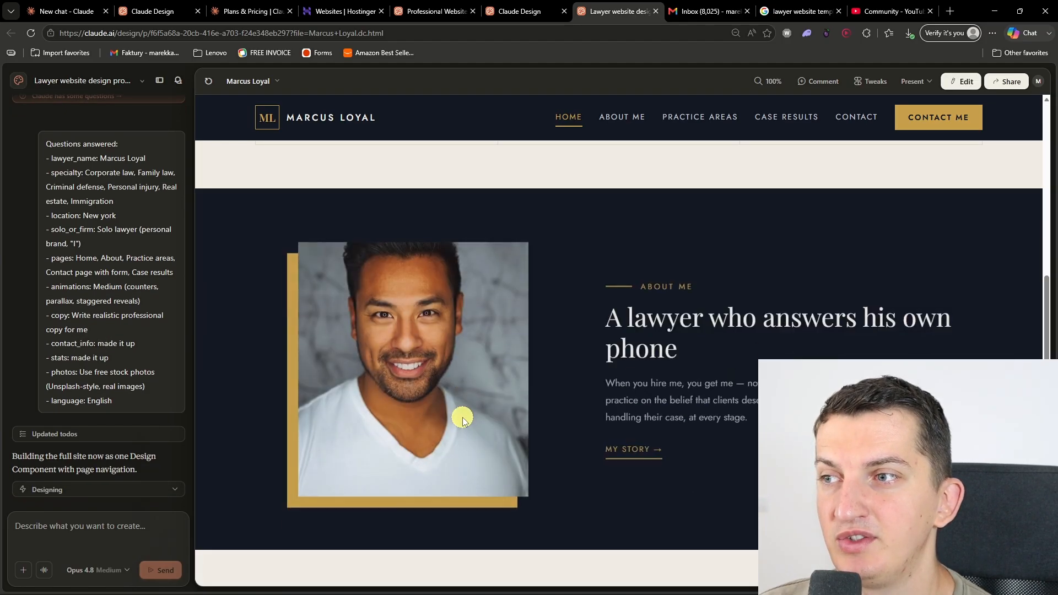
scroll(461, 417, "down", 8)
scroll(110, 389, "down", 10)
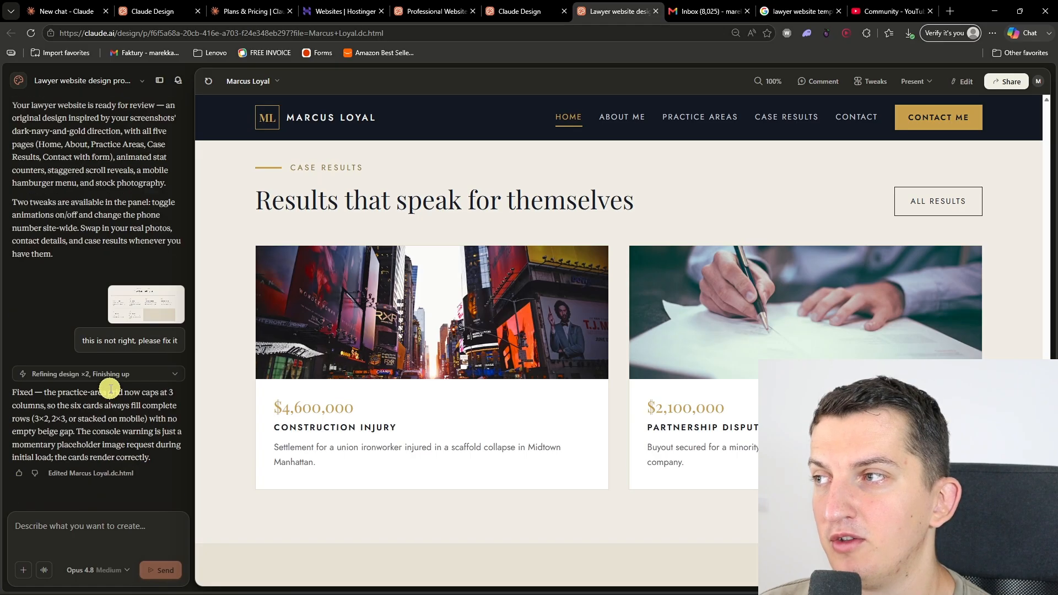
left_click(137, 309)
key("Escape")
scroll(477, 358, "up", 6)
scroll(477, 358, "down", 12)
scroll(606, 484, "down", 5)
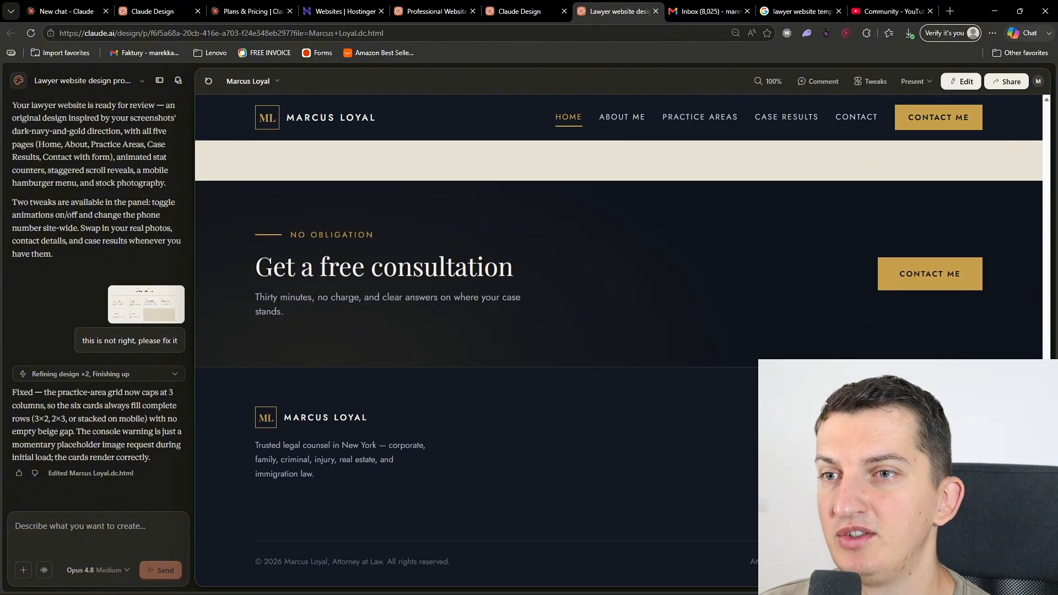
scroll(606, 484, "up", 14)
scroll(542, 486, "up", 6)
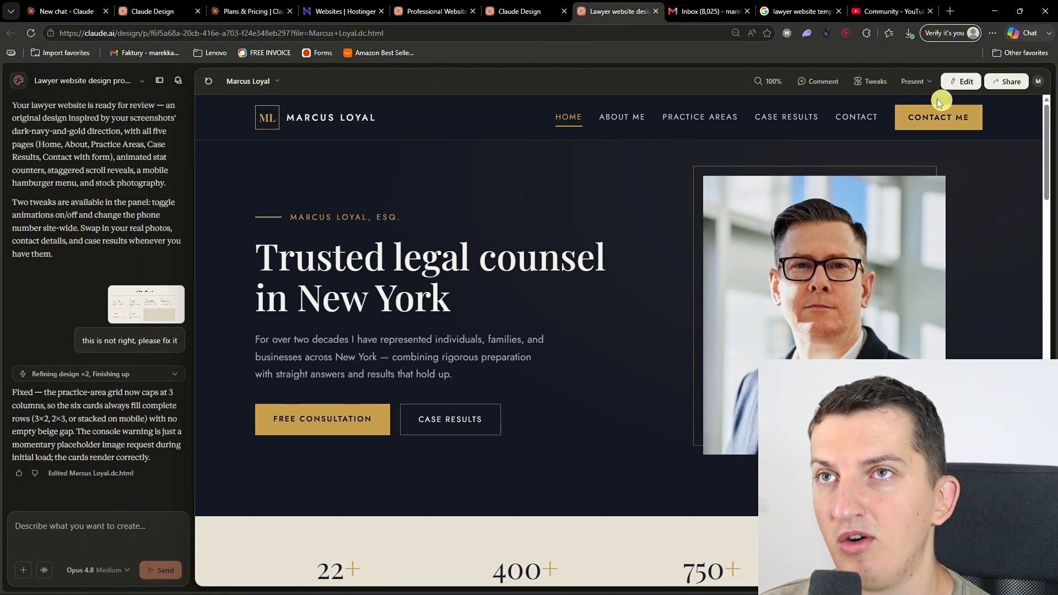
- Present the website in a new tab and browse its home and About Me pages
left_click(915, 81)
left_click(914, 144)
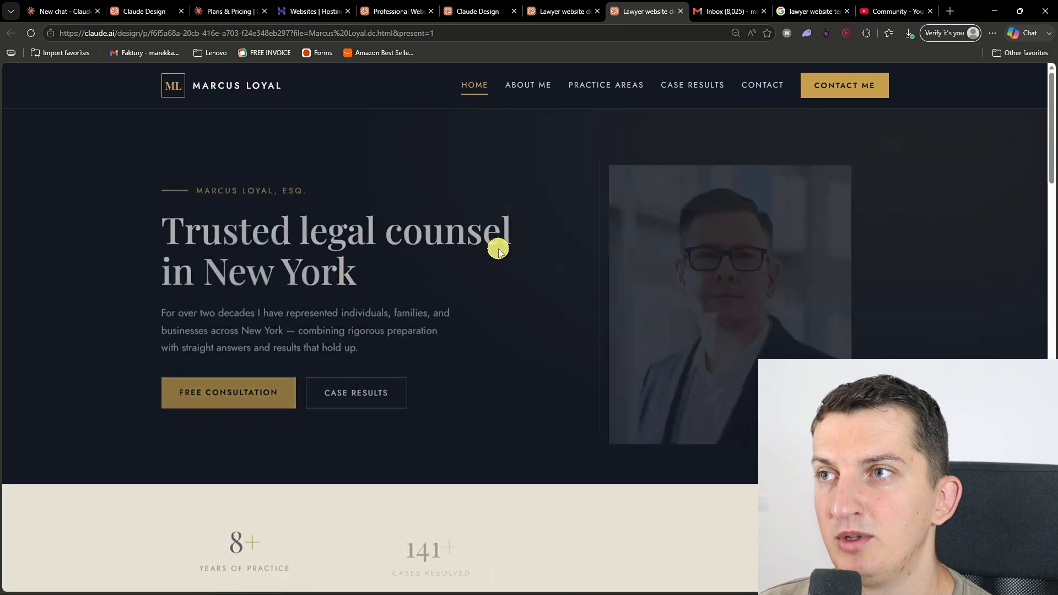
scroll(537, 346, "down", 4)
scroll(533, 345, "up", 4)
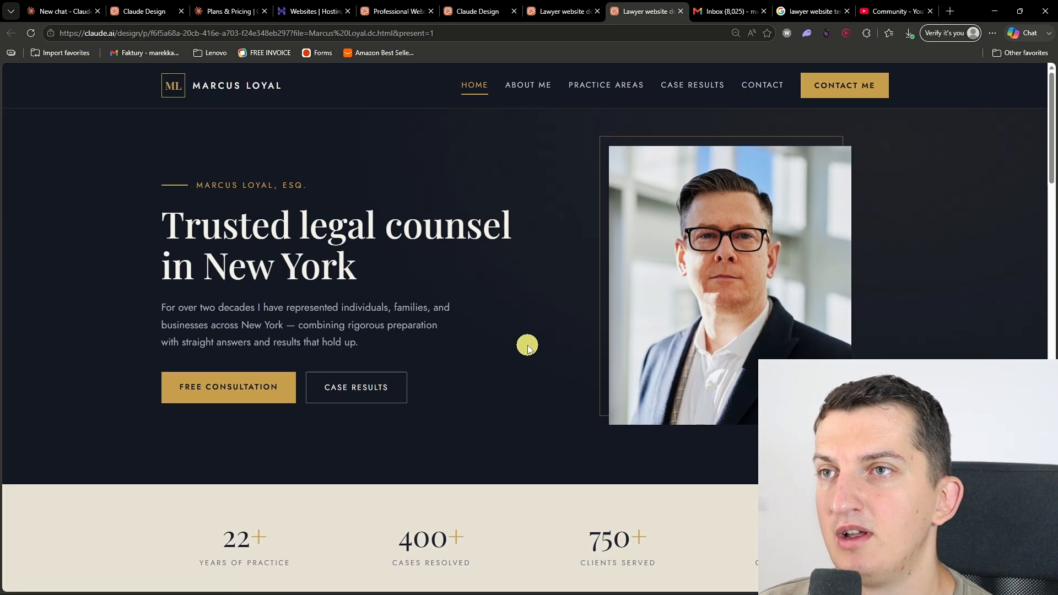
scroll(642, 352, "down", 10)
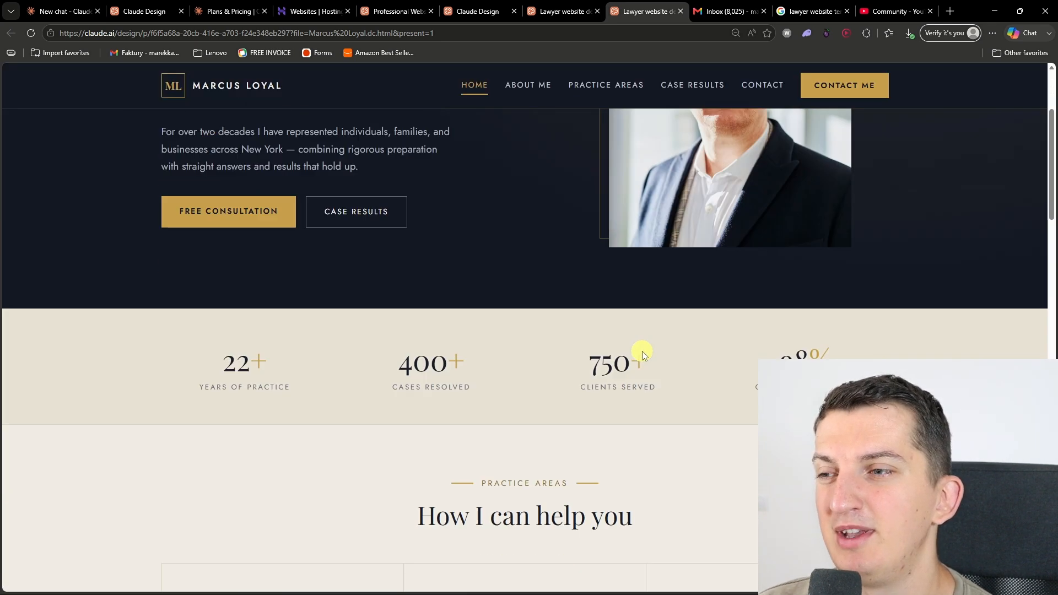
scroll(599, 351, "down", 10)
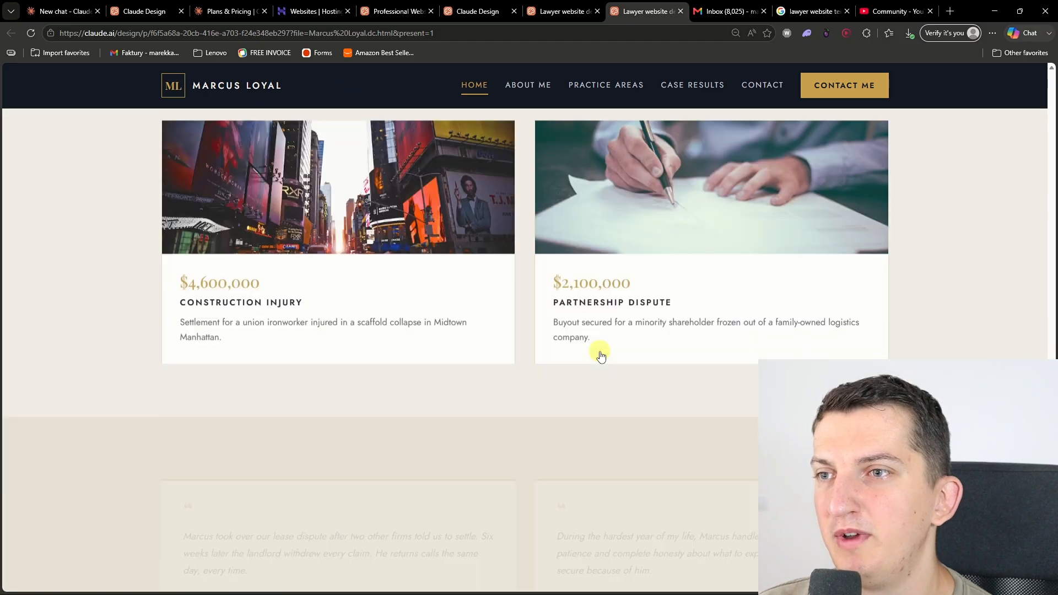
left_click(540, 96)
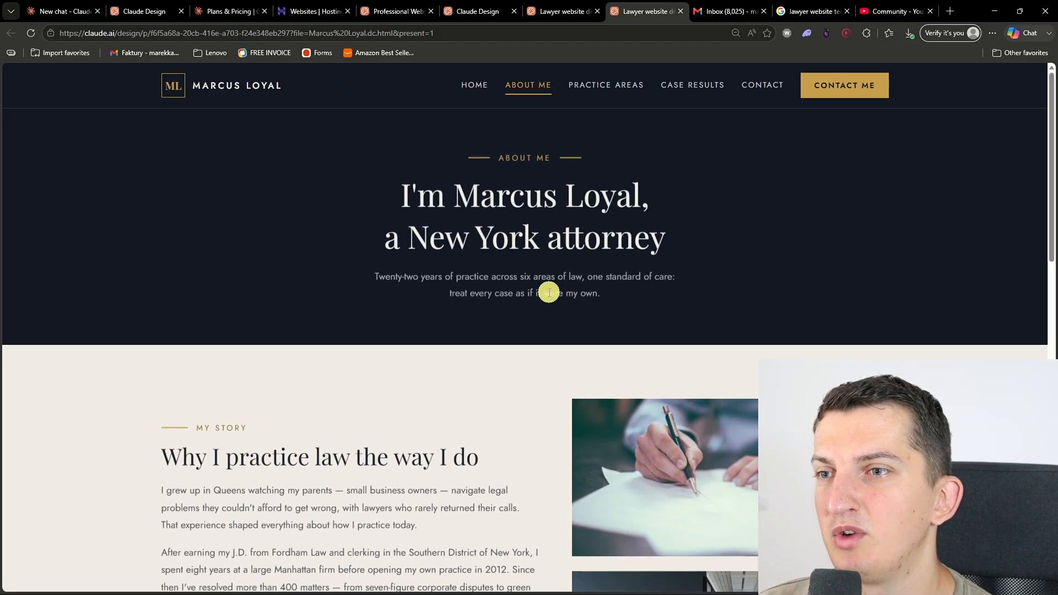
- Browse the Practice Areas, Case Results and Contact pages of the presented website
scroll(531, 293, "down", 15)
left_click(602, 85)
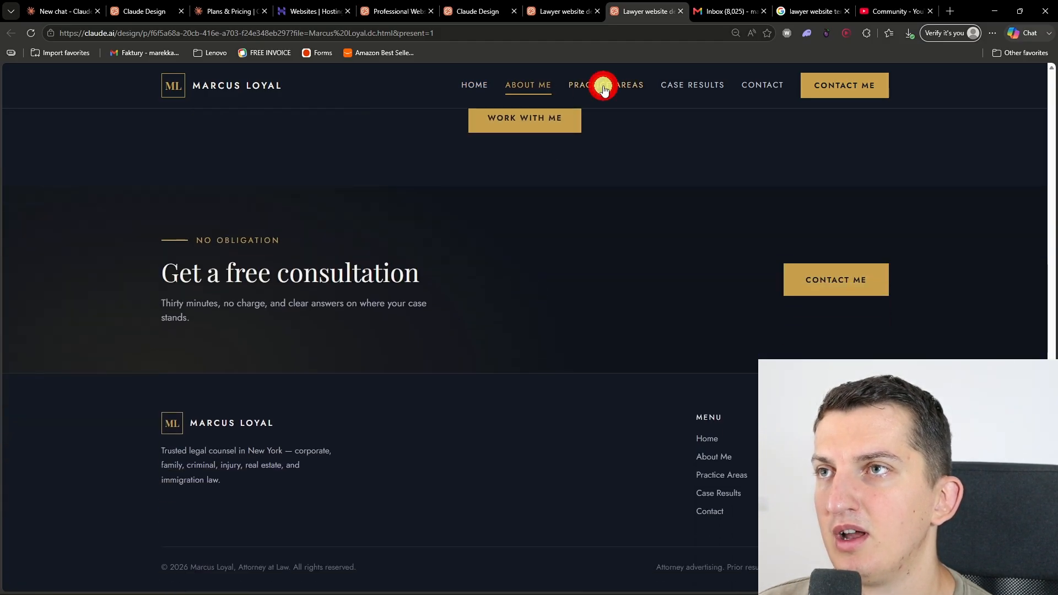
scroll(610, 307, "down", 5)
left_click(688, 85)
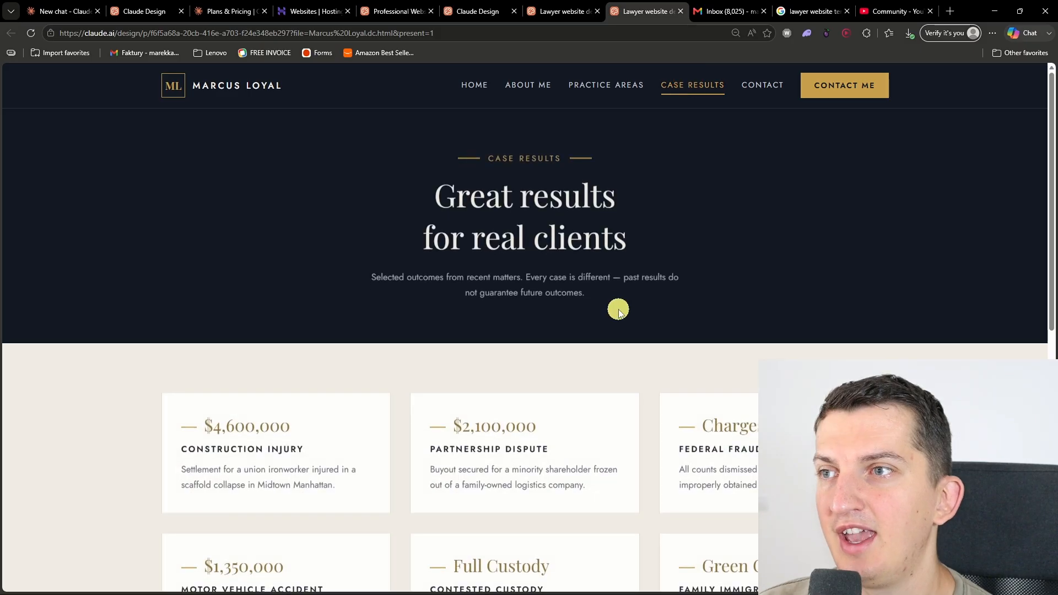
scroll(617, 310, "down", 5)
left_click(758, 84)
scroll(607, 297, "down", 4)
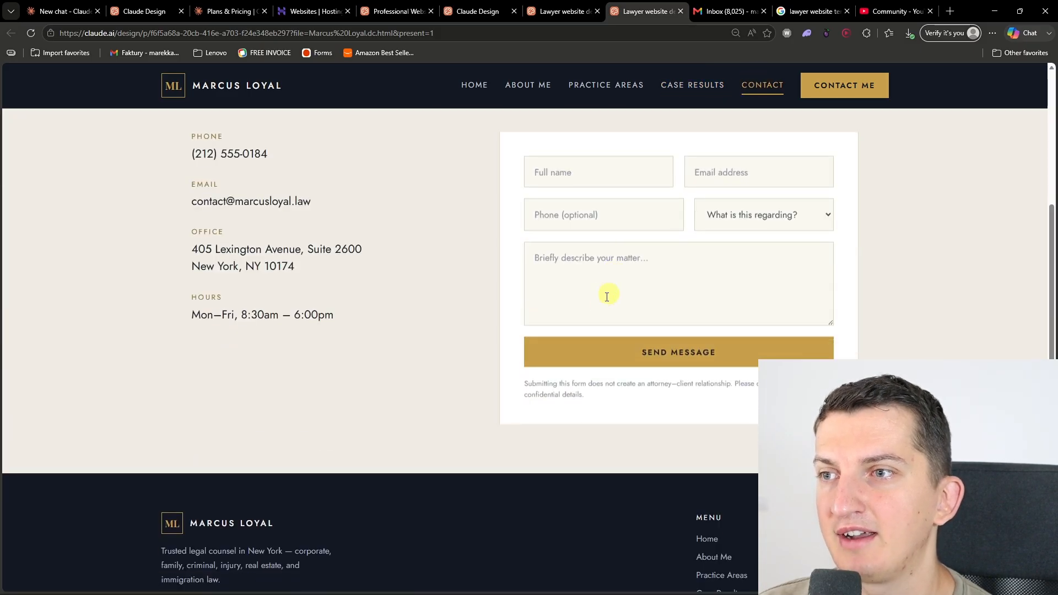
scroll(497, 304, "up", 4)
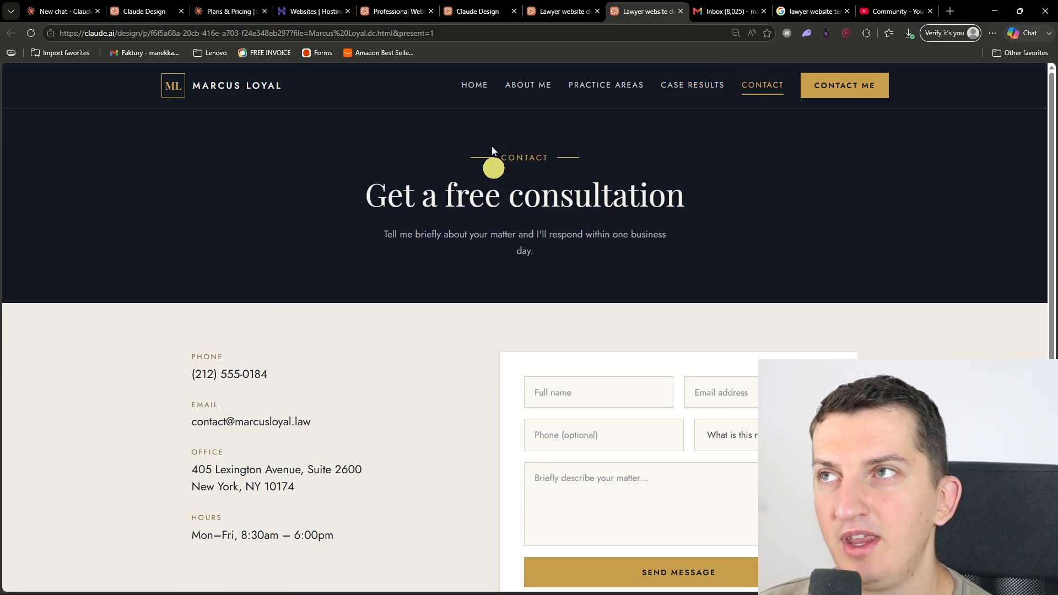
- Return to the home page, leave the presentation and go back to the design chat
left_click(485, 91)
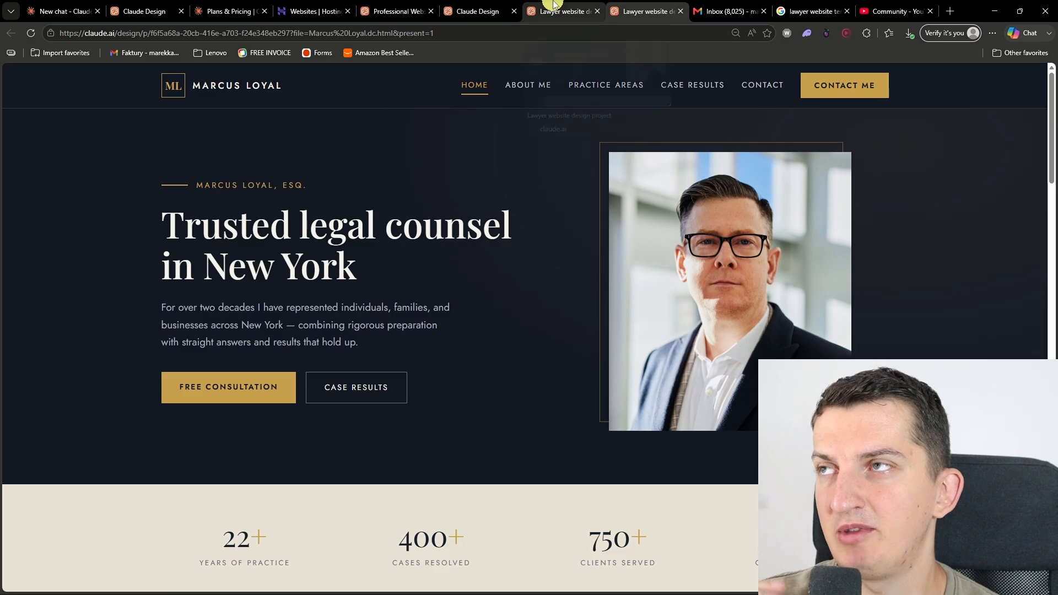
key("Escape")
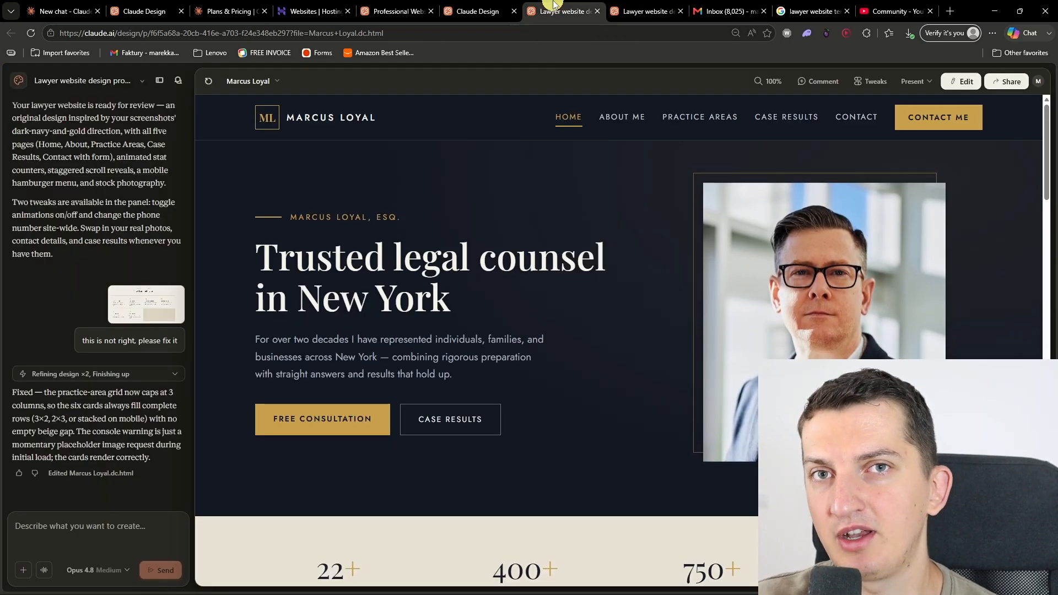
left_click(134, 534)
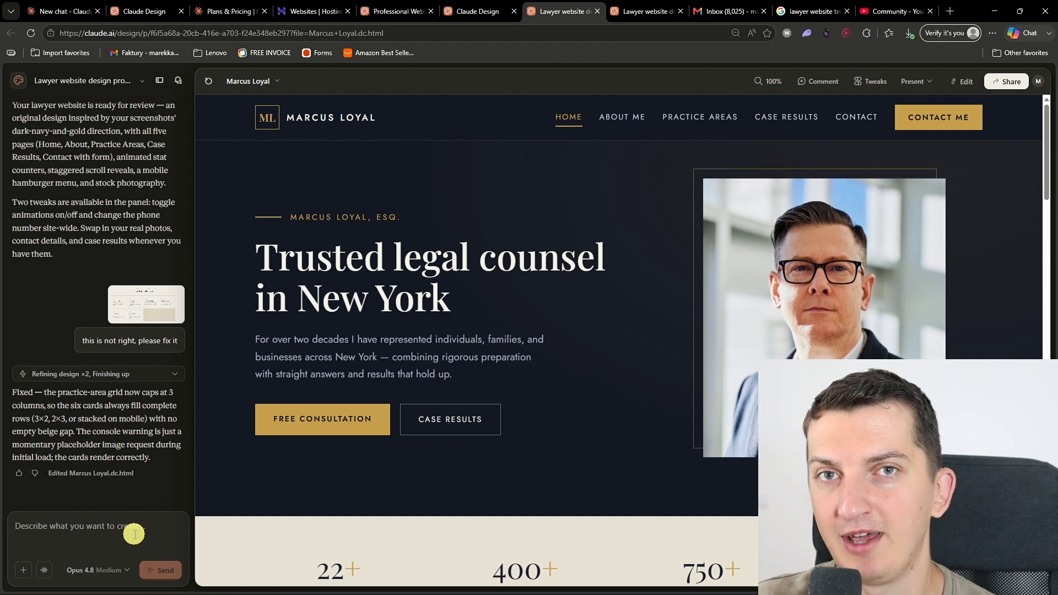
left_click(827, 83)
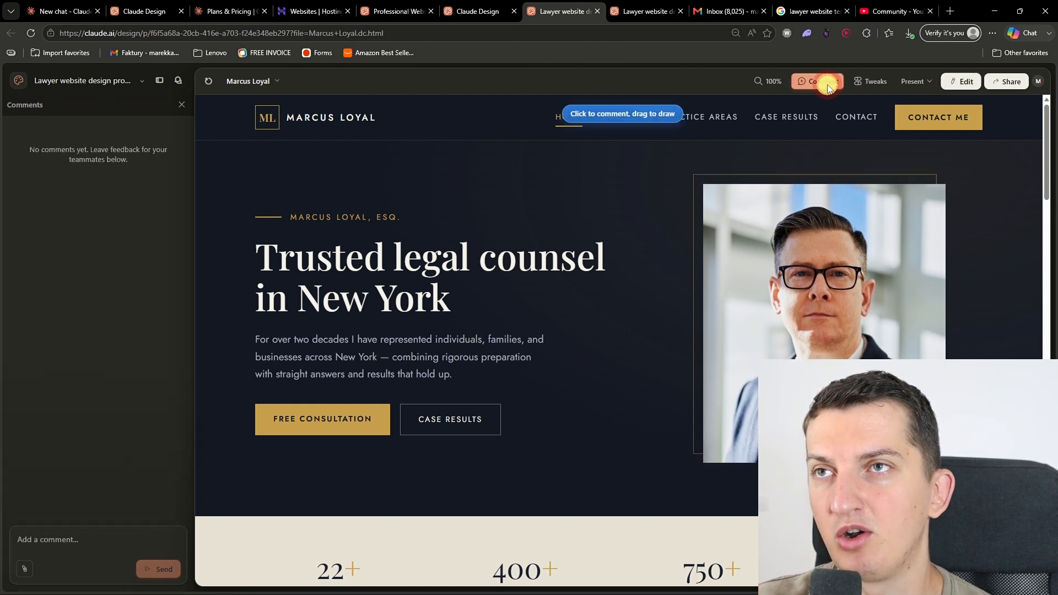
mouse_move(362, 177)
left_mouse_down()
mouse_move(300, 486)
mouse_move(239, 180)
left_mouse_up()
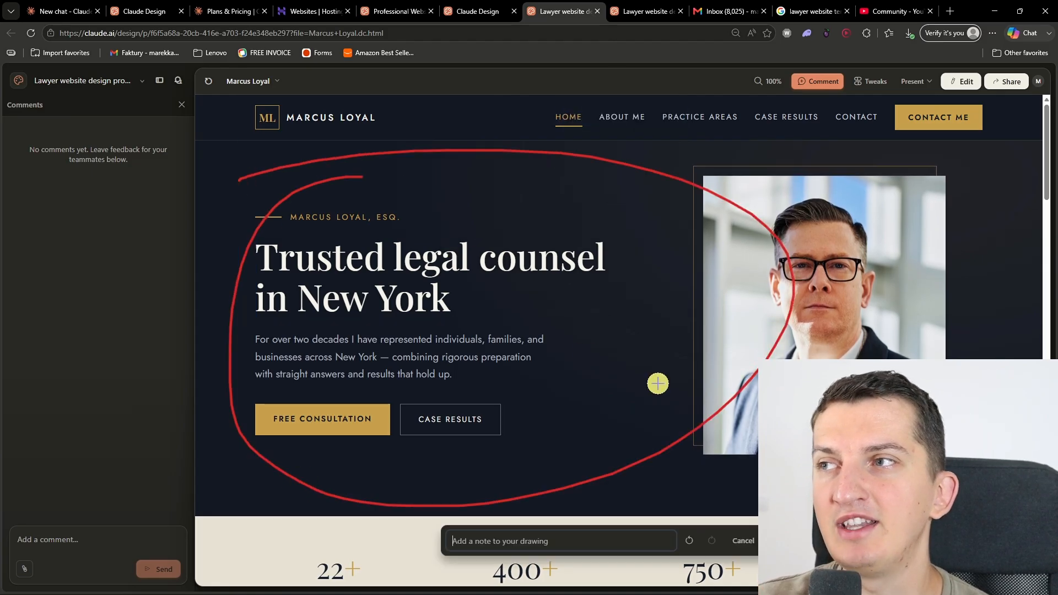
left_click(743, 541)
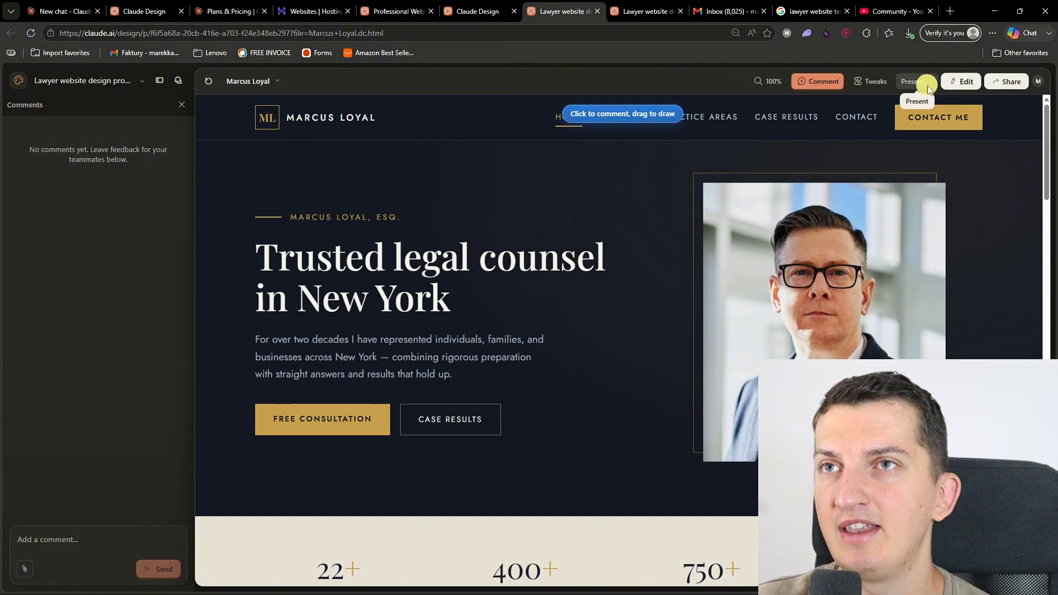
left_click(962, 82)
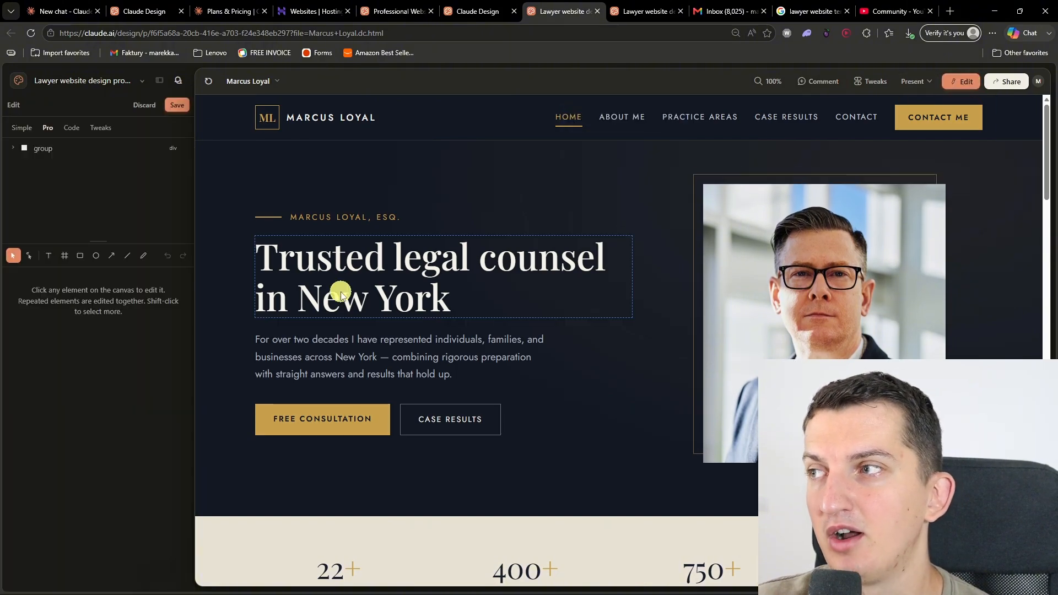
left_click(288, 270)
left_click(307, 274)
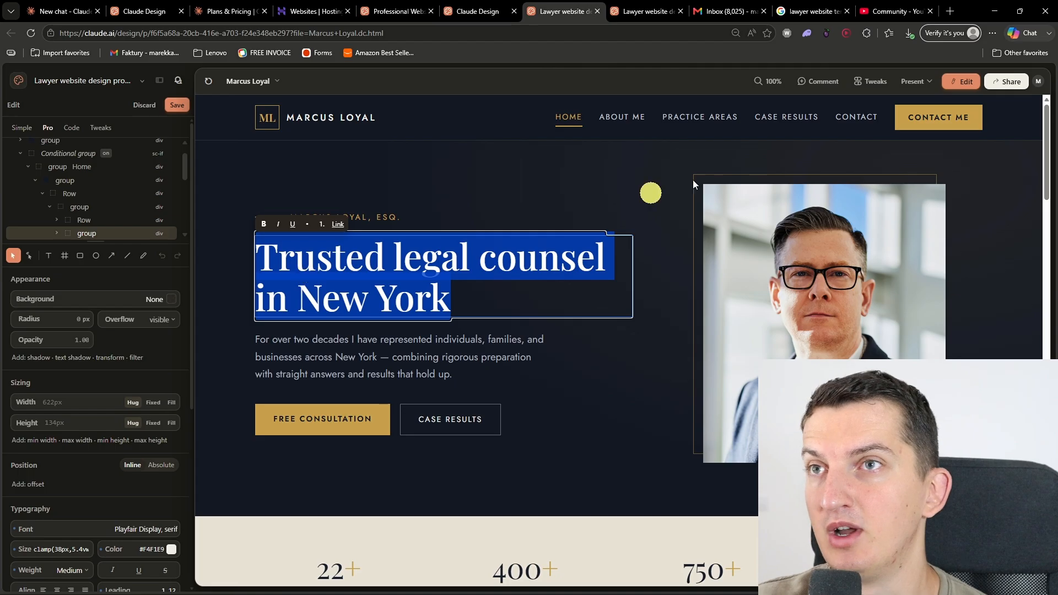
left_click(961, 81)
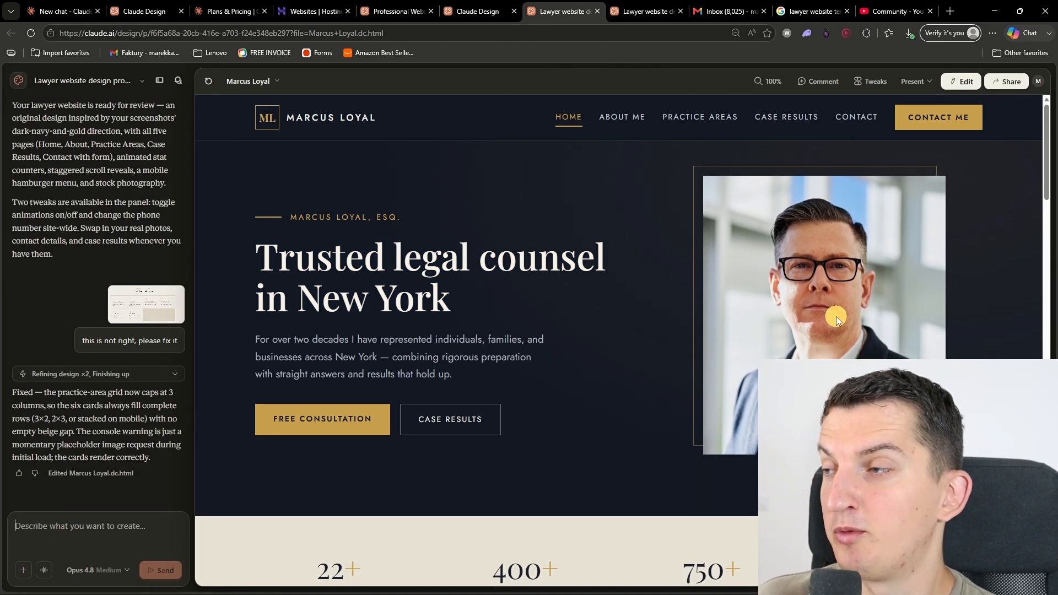
- Write a first prompt point: 'IN header there is floating animation for picture, I want to have it static please make it static thank you'
type("1. IN header")
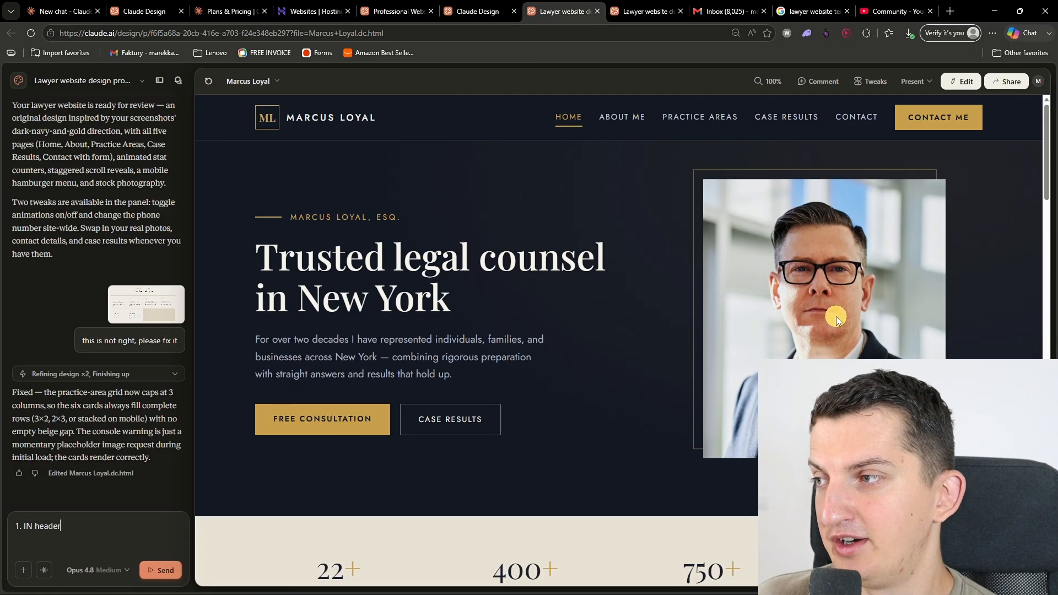
type(" there is f")
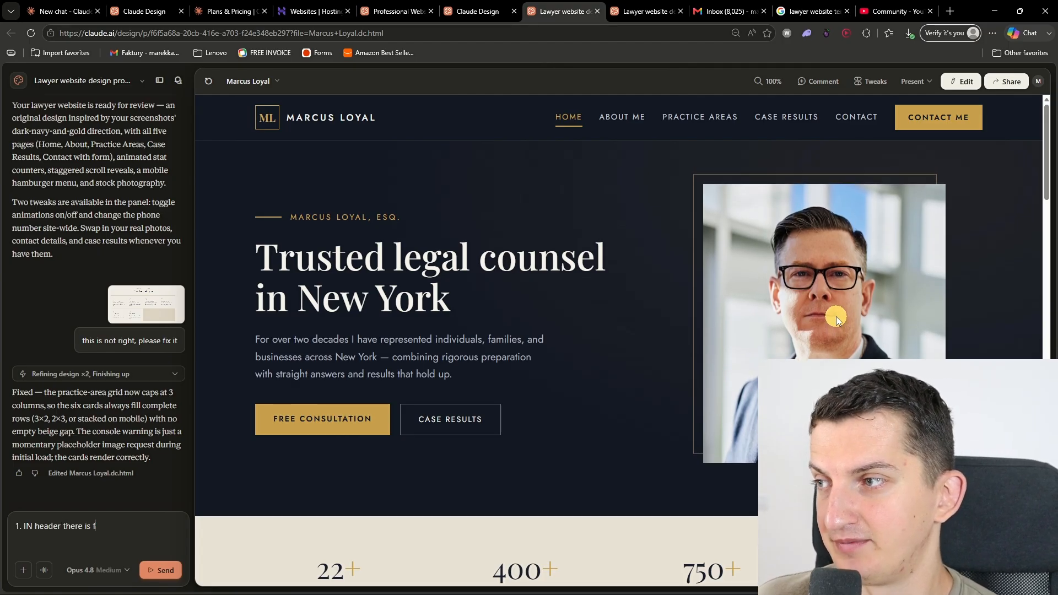
type("loating animation for picture, b")
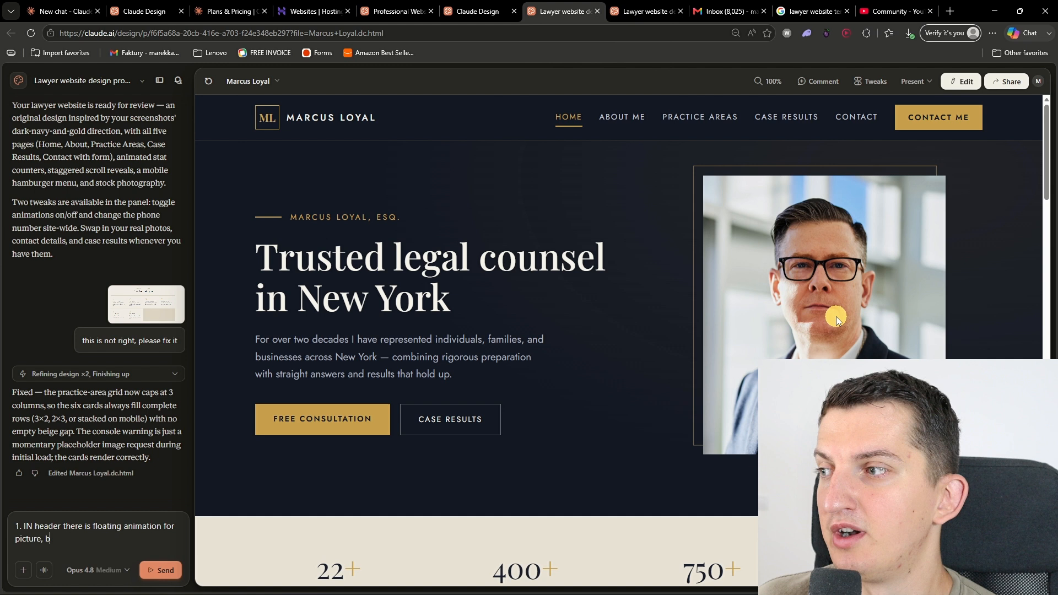
key("BackSpace")
type("I wn")
type("to ha")
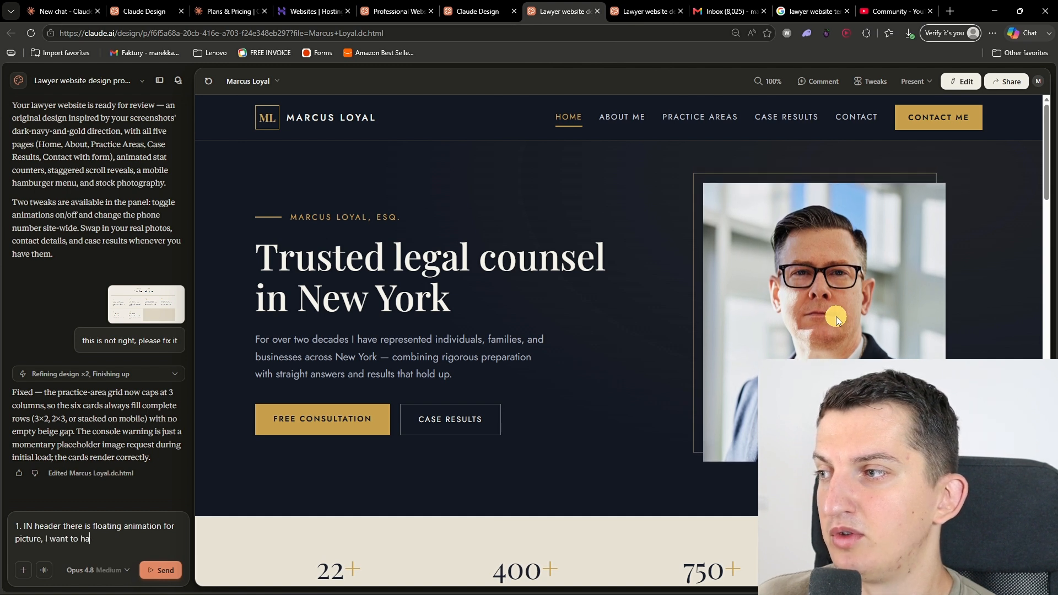
type("ve it static please m")
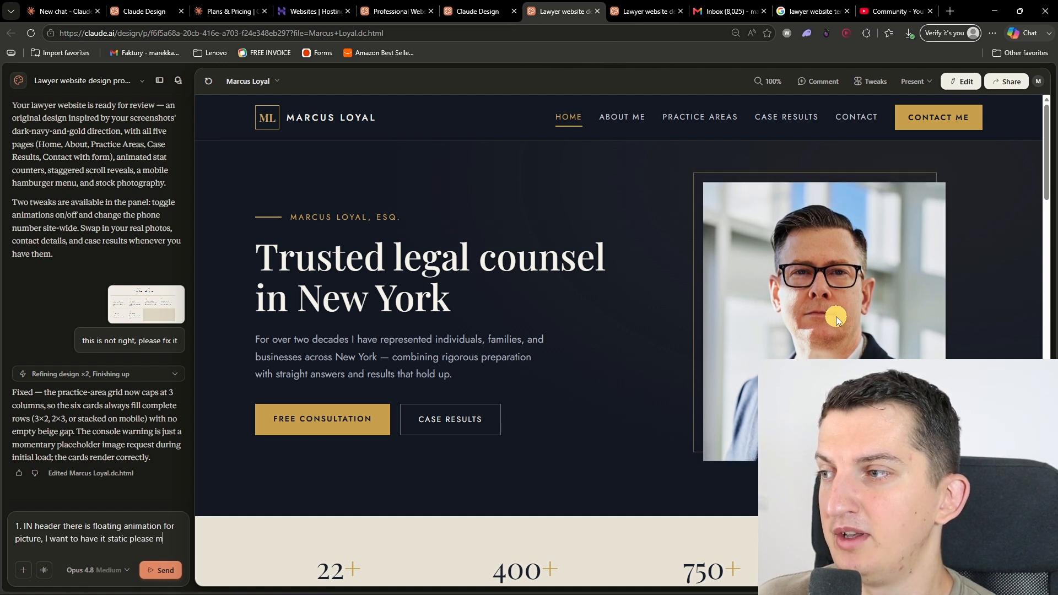
type("ake it static thank you")
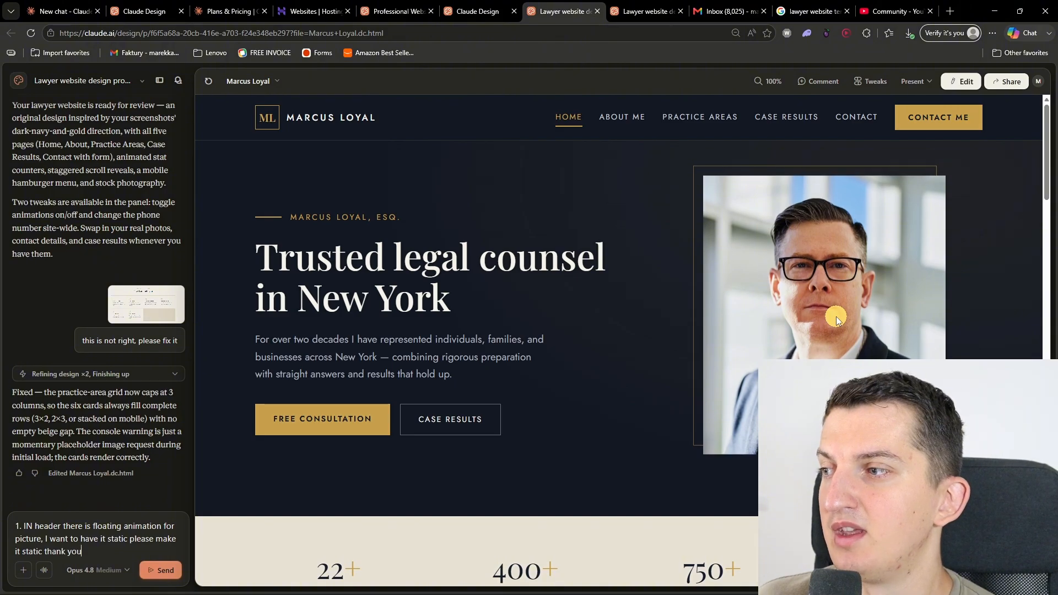
key("shift+Return")
- Begin a second prompt point: '2. For contact fom I am going to send'
type("2. ")
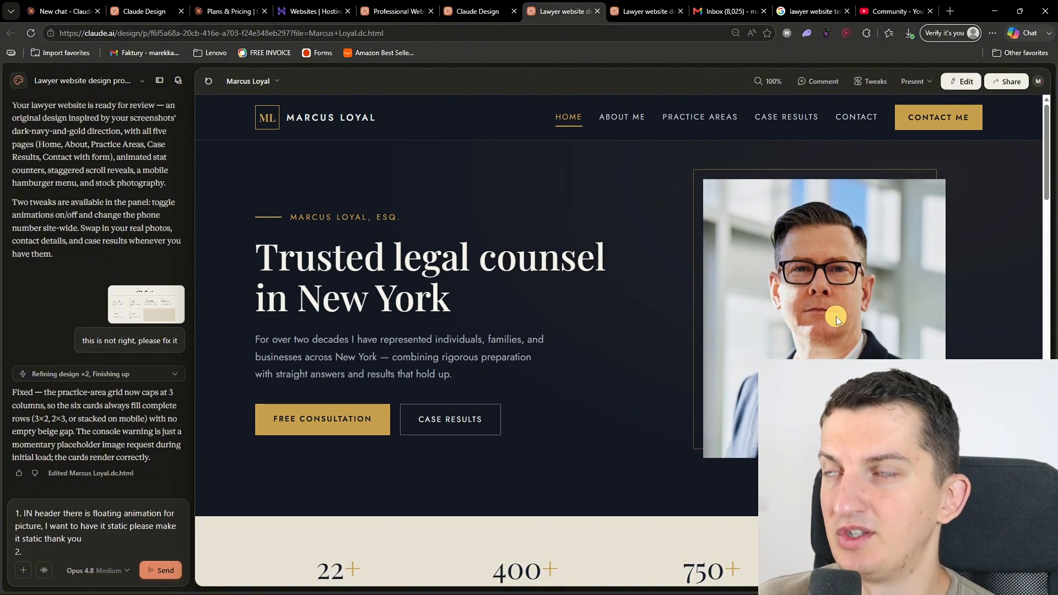
type("For")
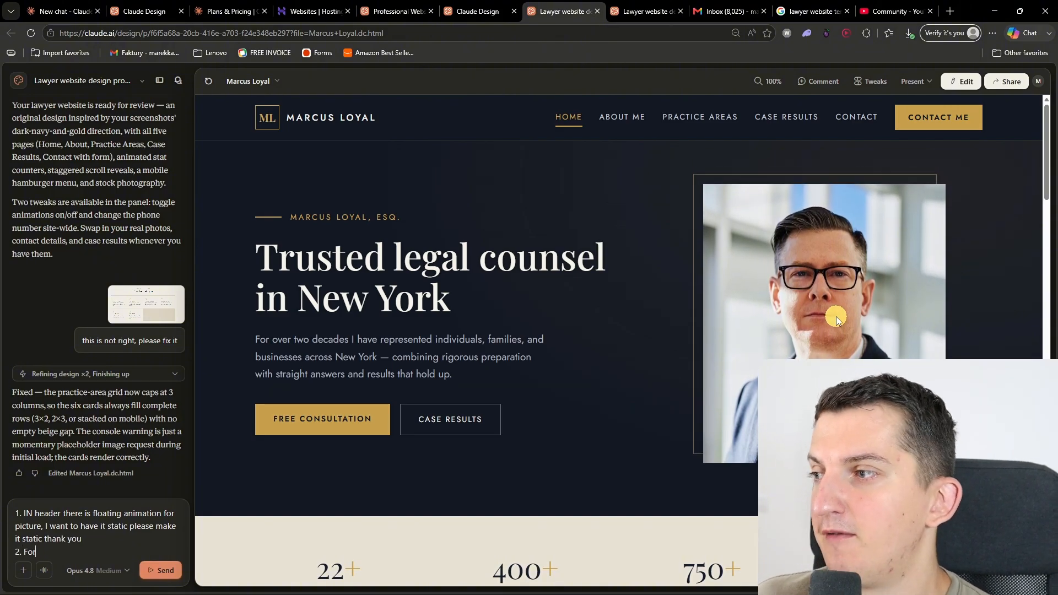
type(" contact fom I am going to send")
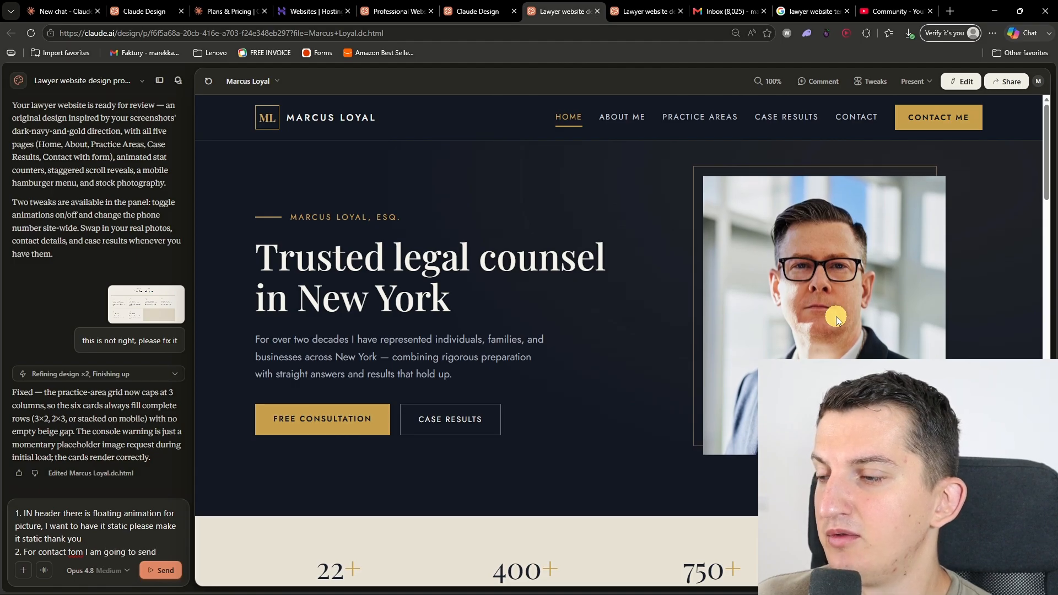
- Open a private browser window and go to web3forms.com
key("ctrl+shift+n")
type("we")
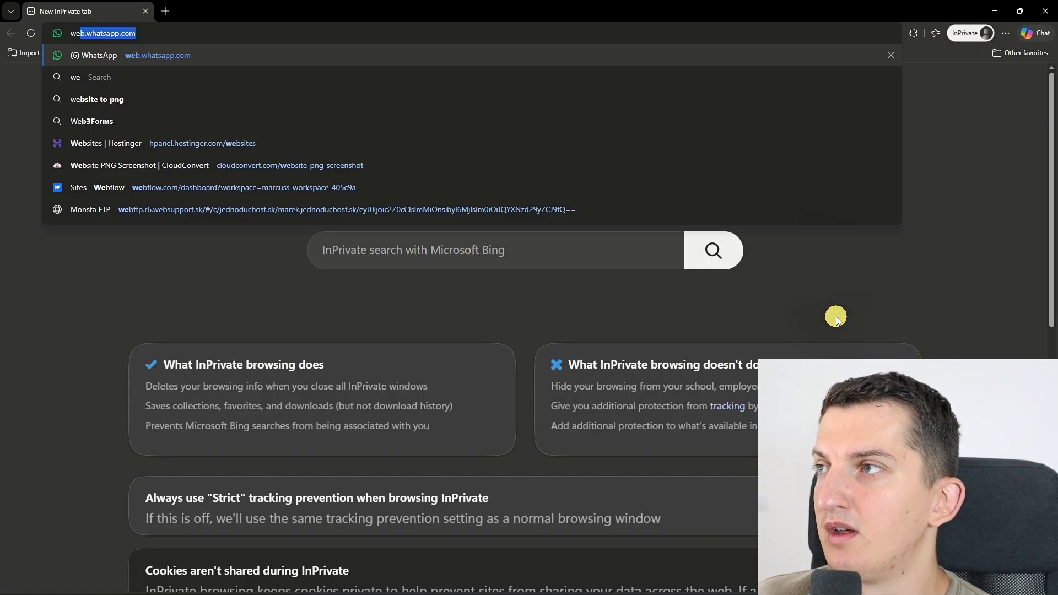
type("b3")
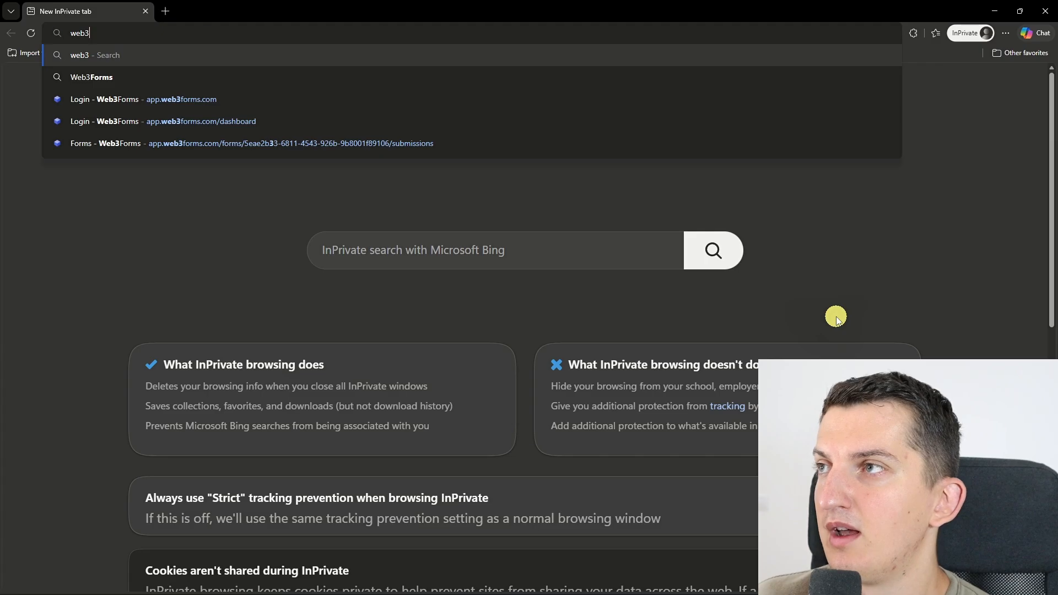
key("Down")
key("Down")
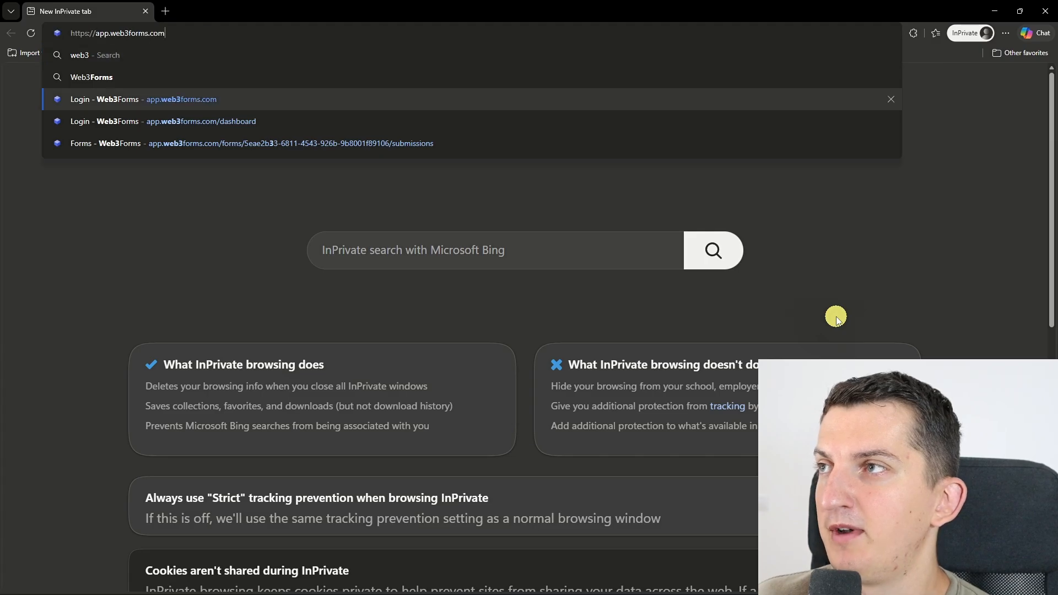
left_click(109, 35)
key("BackSpace")
key("BackSpace")
key("BackSpace")
key("BackSpace")
key("BackSpace")
key("BackSpace")
key("BackSpace")
key("BackSpace")
key("BackSpace")
key("BackSpace")
key("BackSpace")
key("BackSpace")
key("Return")
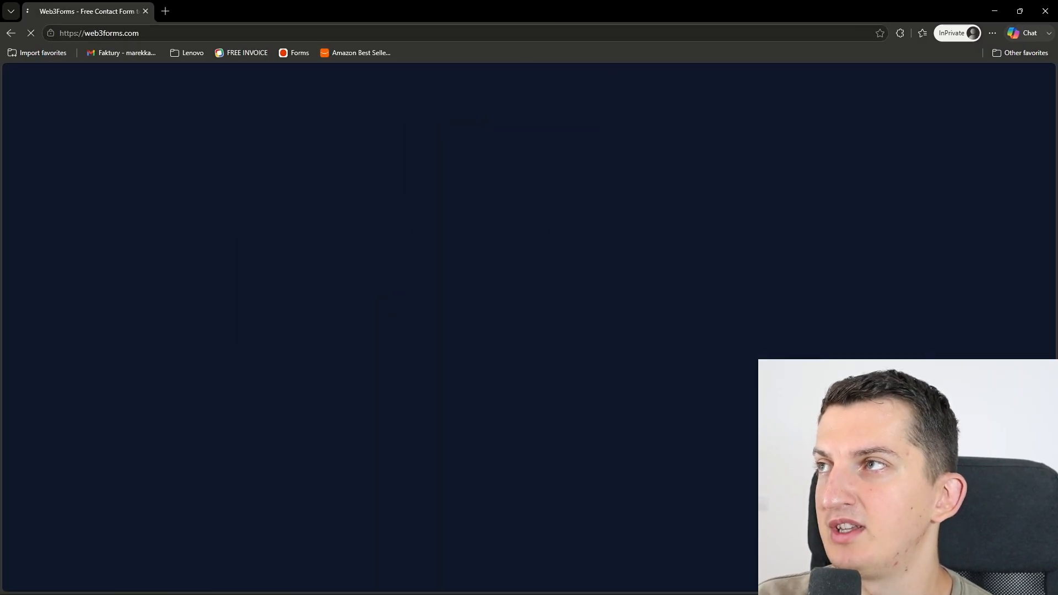
- Open the Web3Forms login page in a new tab and temp-mail.org in another tab
left_click(887, 115)
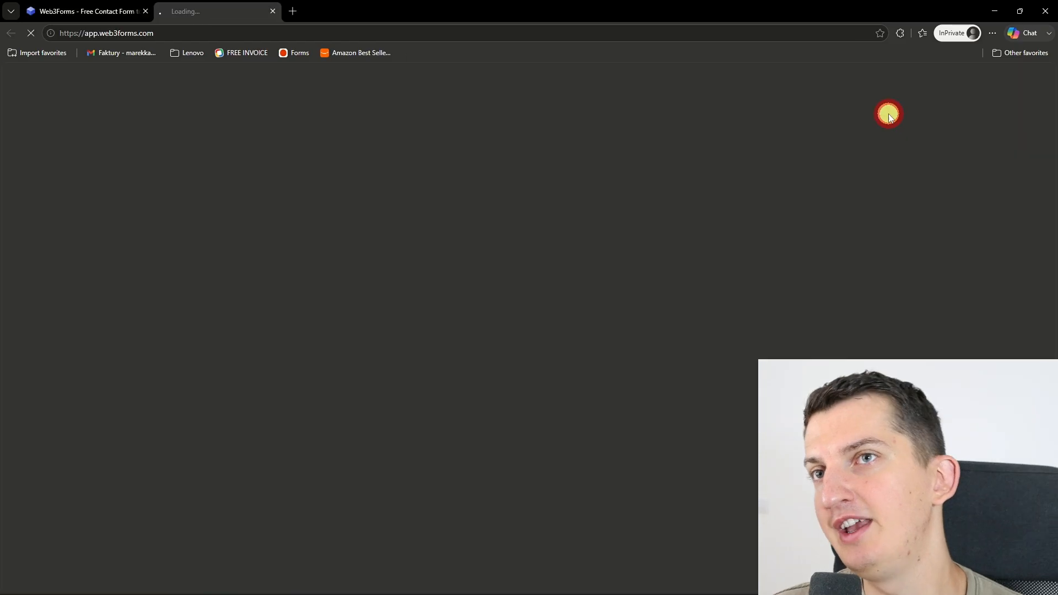
left_click(294, 11)
type("te")
key("Return")
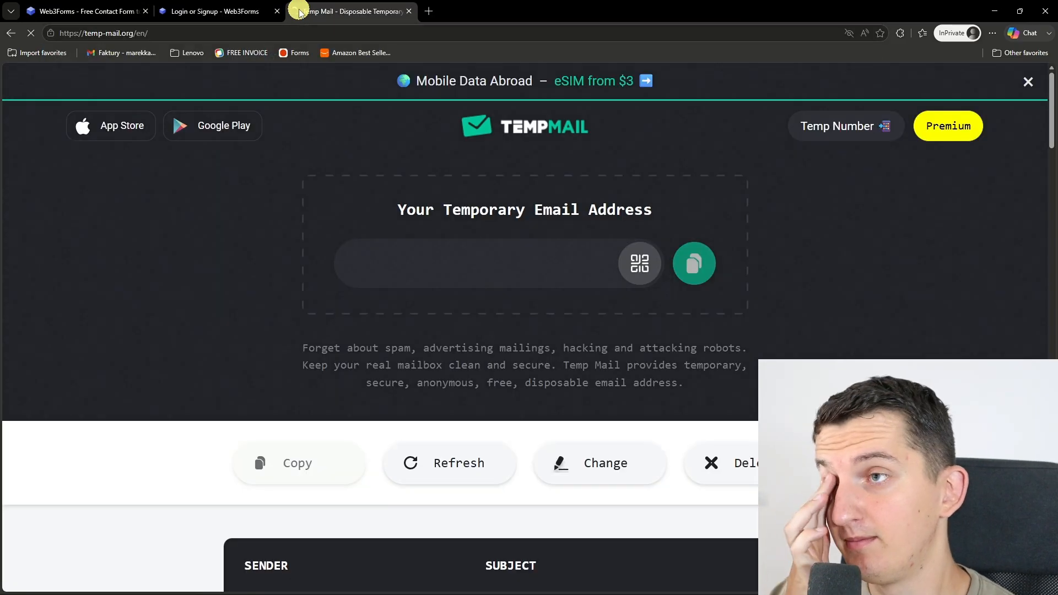
- Copy the temporary e-mail address into the Web3Forms login and request a verification code
left_click(217, 8)
left_click(551, 369)
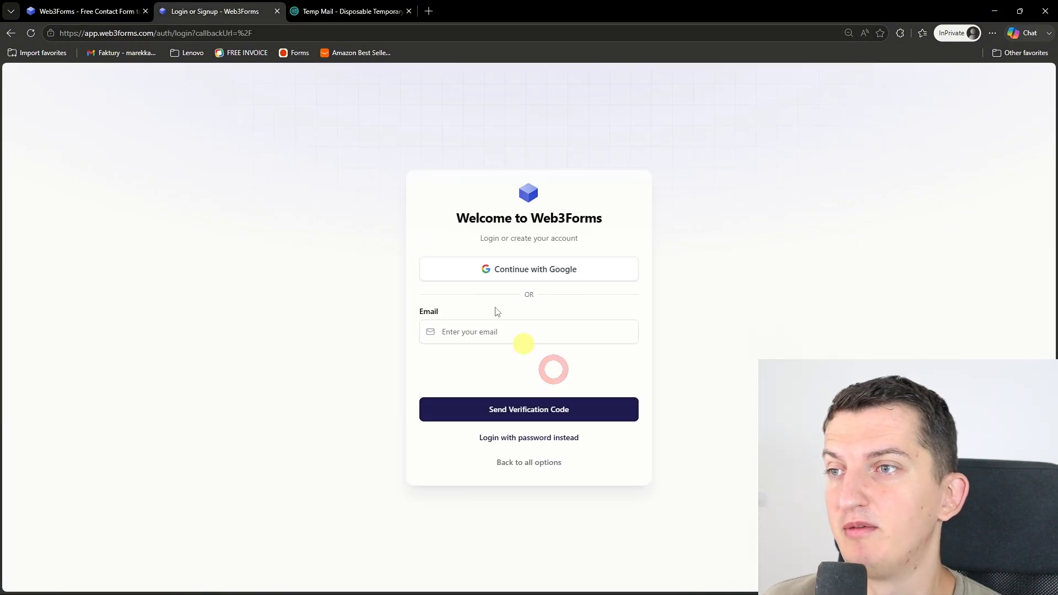
left_click(342, 11)
left_click(695, 261)
left_click(231, 11)
left_click(463, 328)
key("ctrl+v")
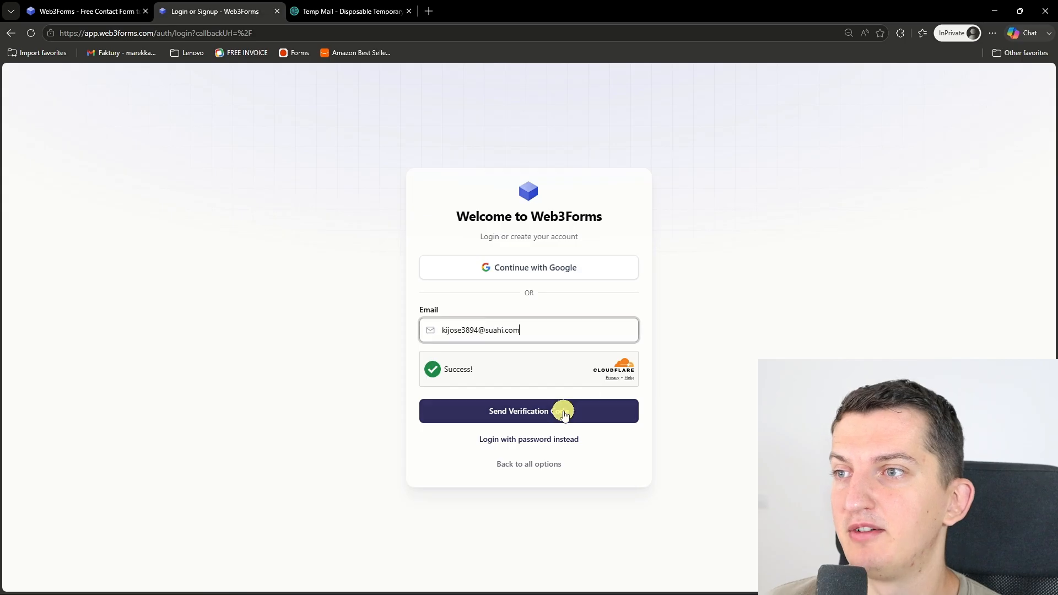
left_click(530, 416)
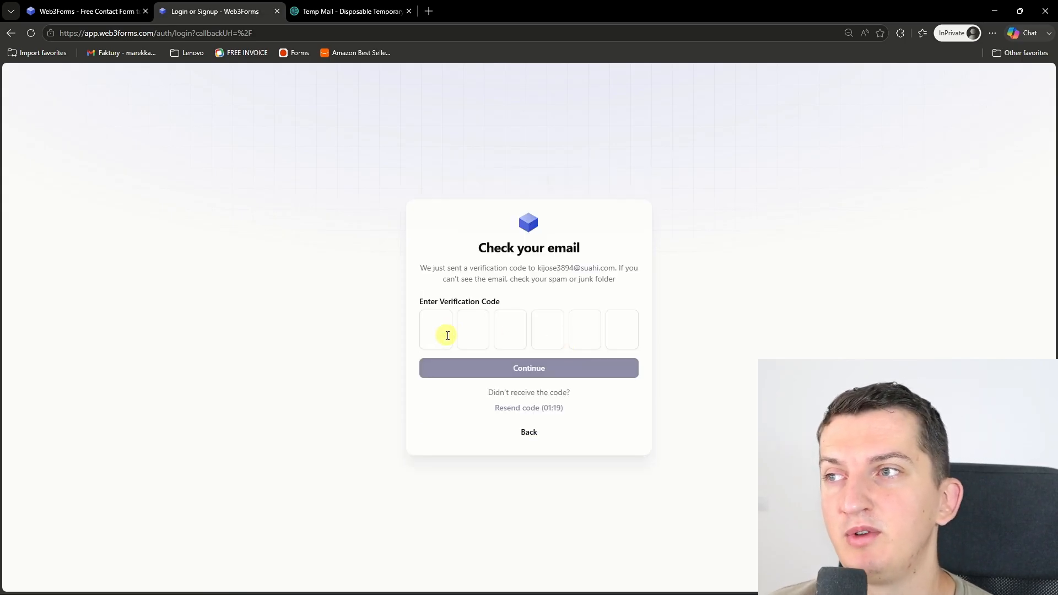
- Enter the Web3Forms verification code from the temporary inbox and continue
left_click(445, 334)
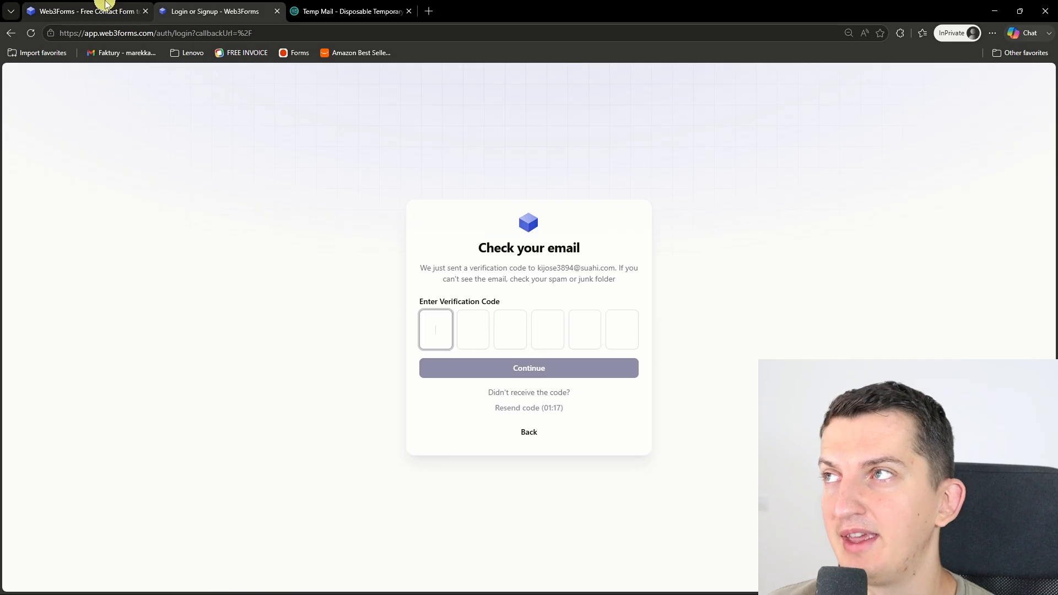
left_click(328, 10)
scroll(465, 358, "down", 5)
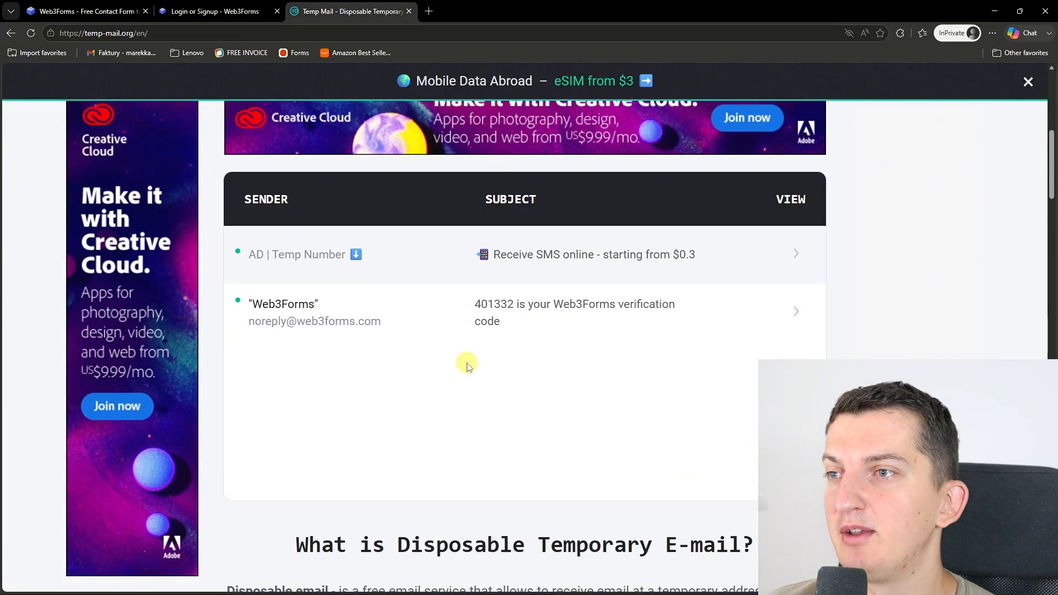
left_click(235, 6)
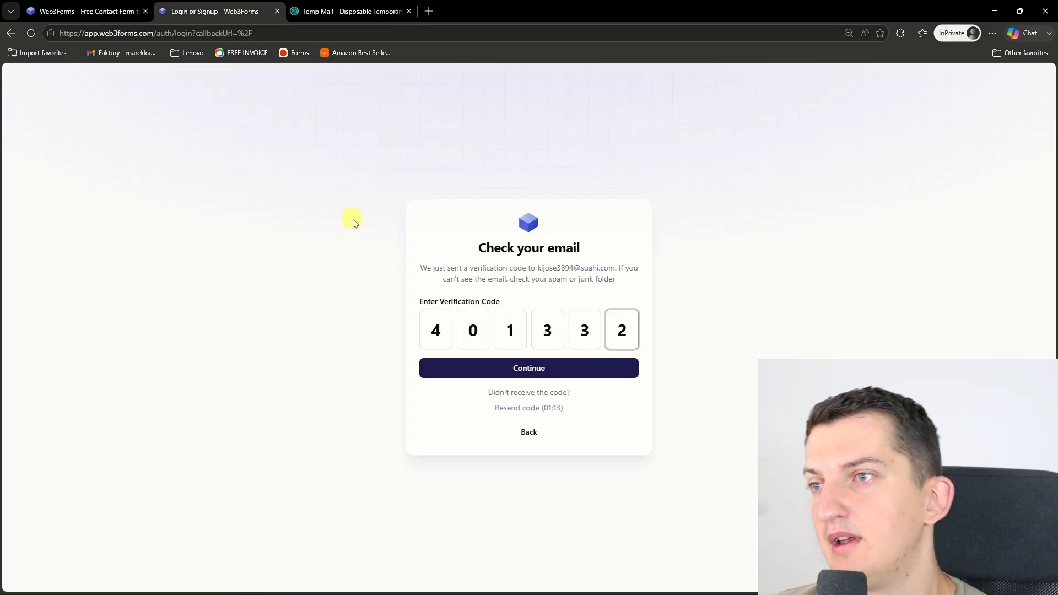
left_click(468, 367)
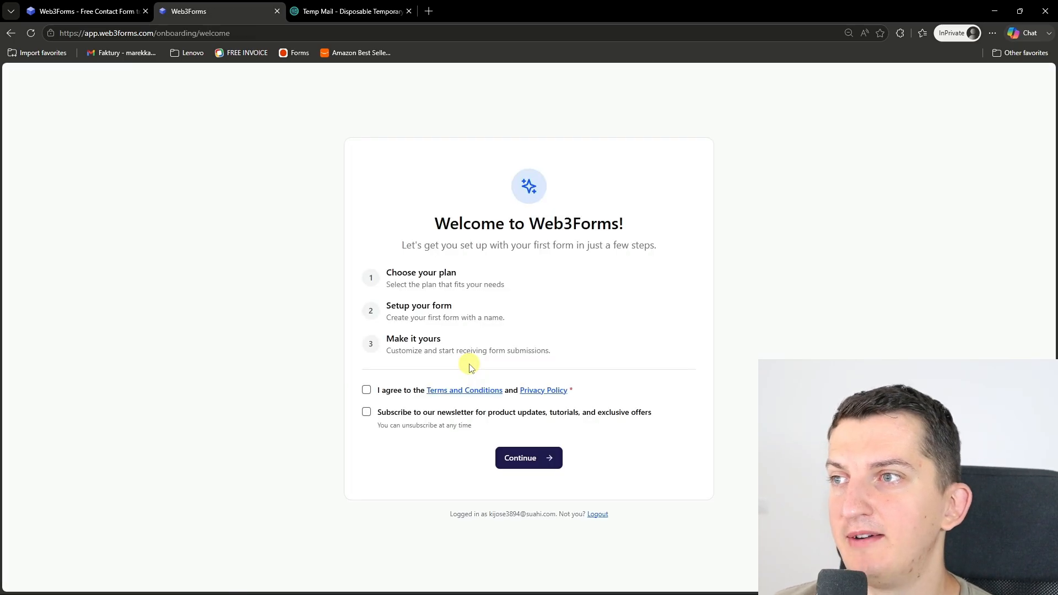
- Accept the Web3Forms terms and continue with the free Personal plan
left_click(368, 389)
left_click(512, 466)
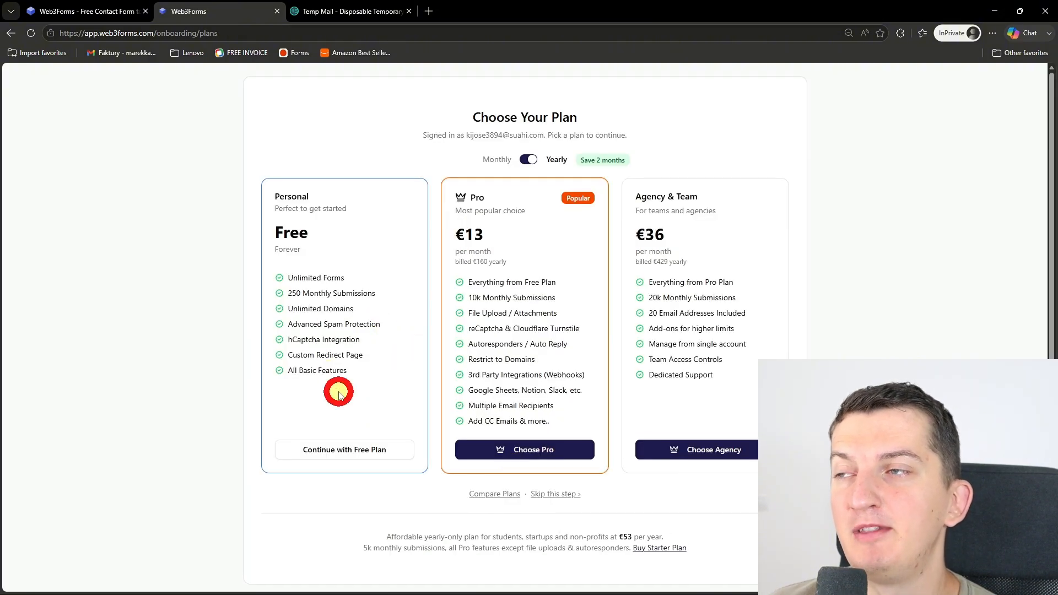
left_click(352, 449)
- Set the first form's website URL to asdawdaw.com and create the form
left_click(468, 337)
type("asdawdaw.com")
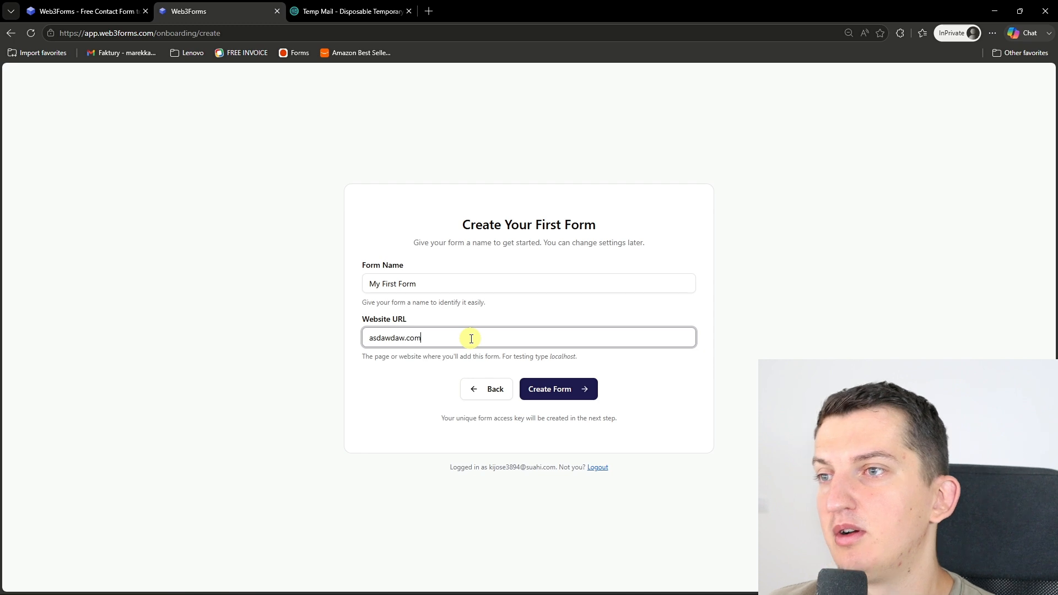
left_click(595, 397)
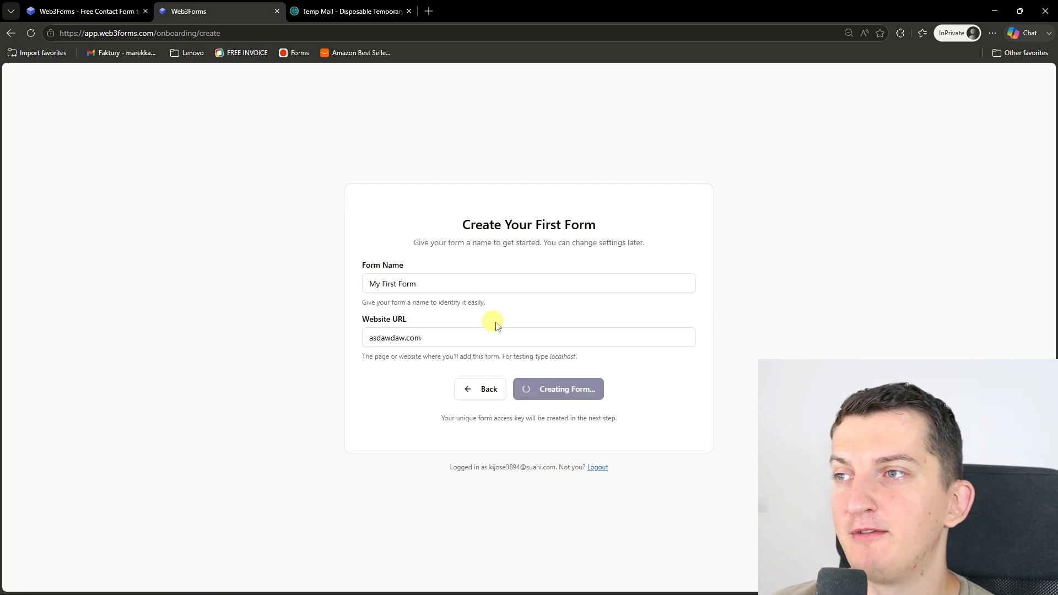
- Copy the form access key and add "web3forms" to the contact-form request in the Claude Design prompt
left_click(730, 216)
mouse_move(555, 581)
left_click(496, 526)
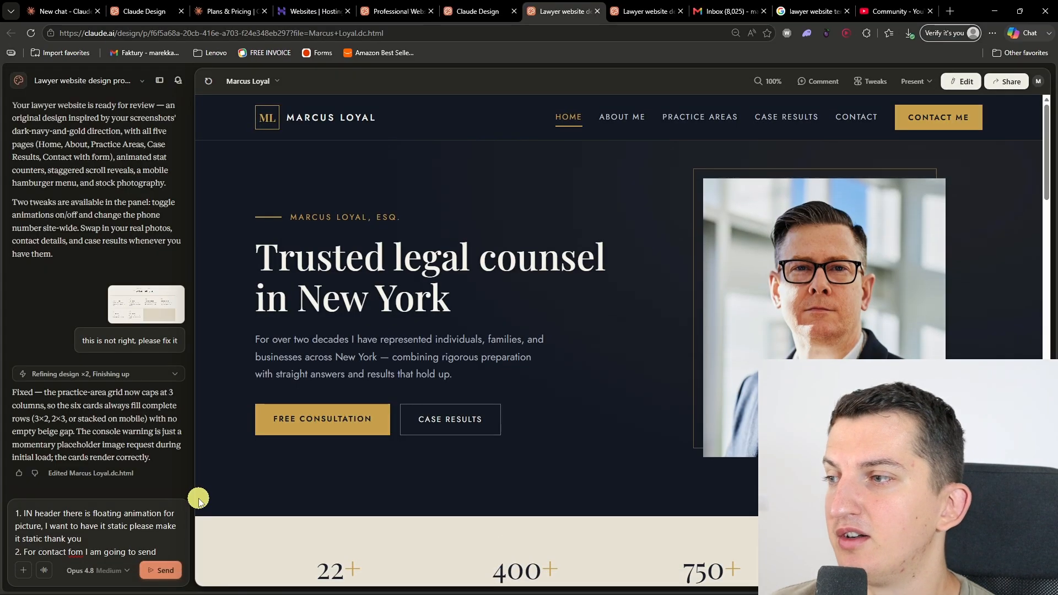
type("web3forms")
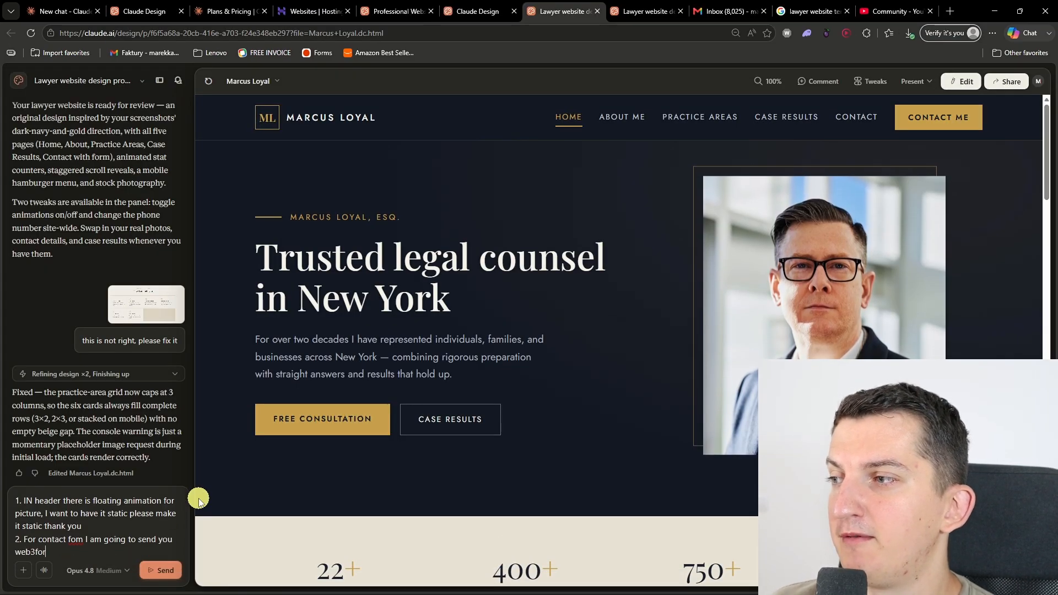
key("shift+Return")
key("shift+Return")
- Add a "here is API Key:" line to the prompt and paste the Web3Forms access key below it
type("here is ")
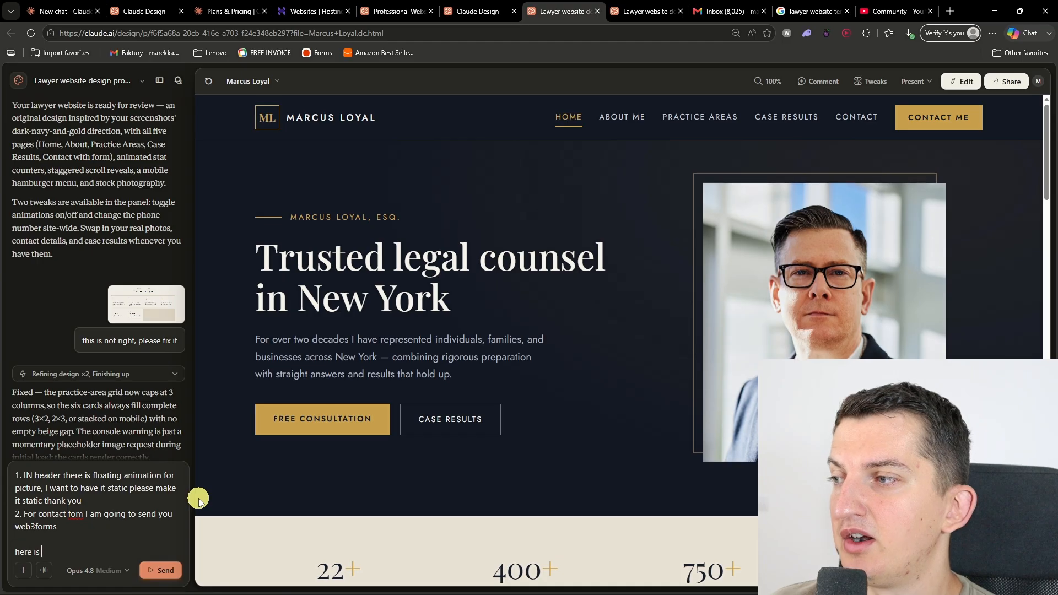
type("API Key:")
key("shift+Return")
key("ctrl+v")
key("shift+Return")
key("shift+Return")
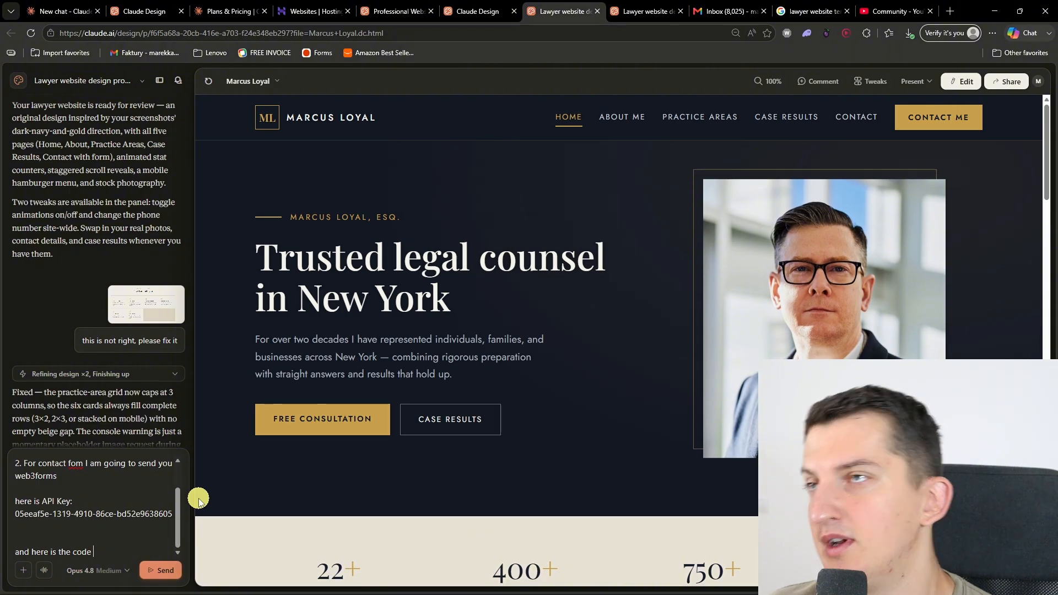
- Copy the Web3Forms HTML form snippet, paste it into the prompt after the code line, and send the message
mouse_move(550, 584)
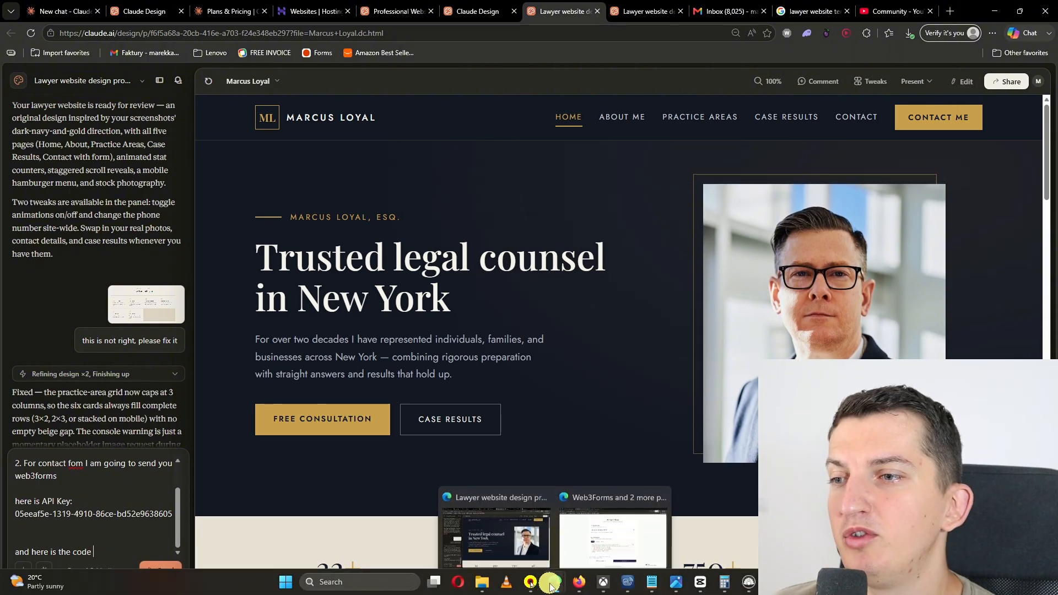
left_click(611, 534)
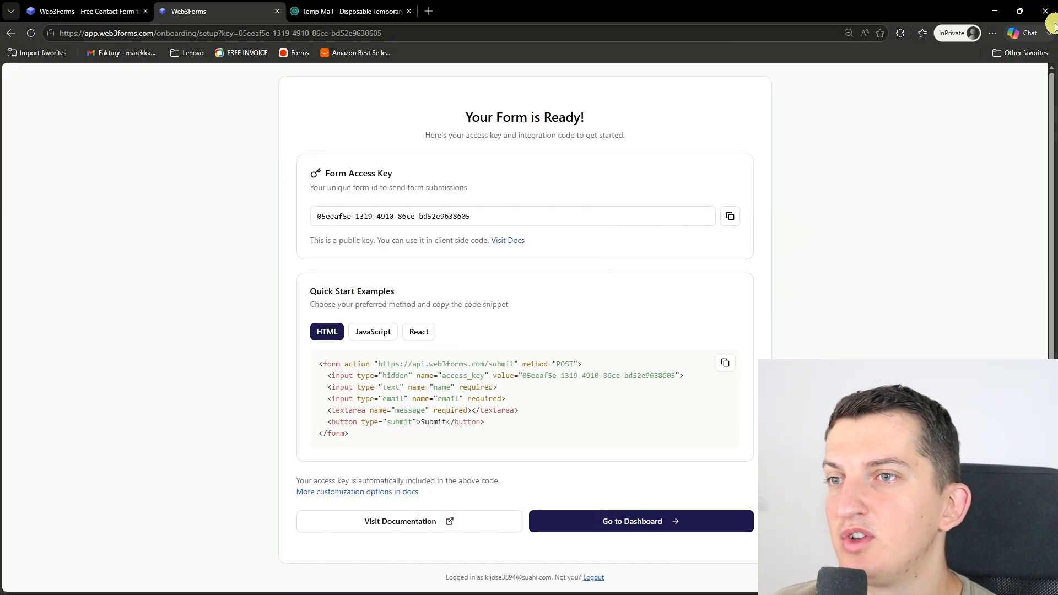
left_click(995, 11)
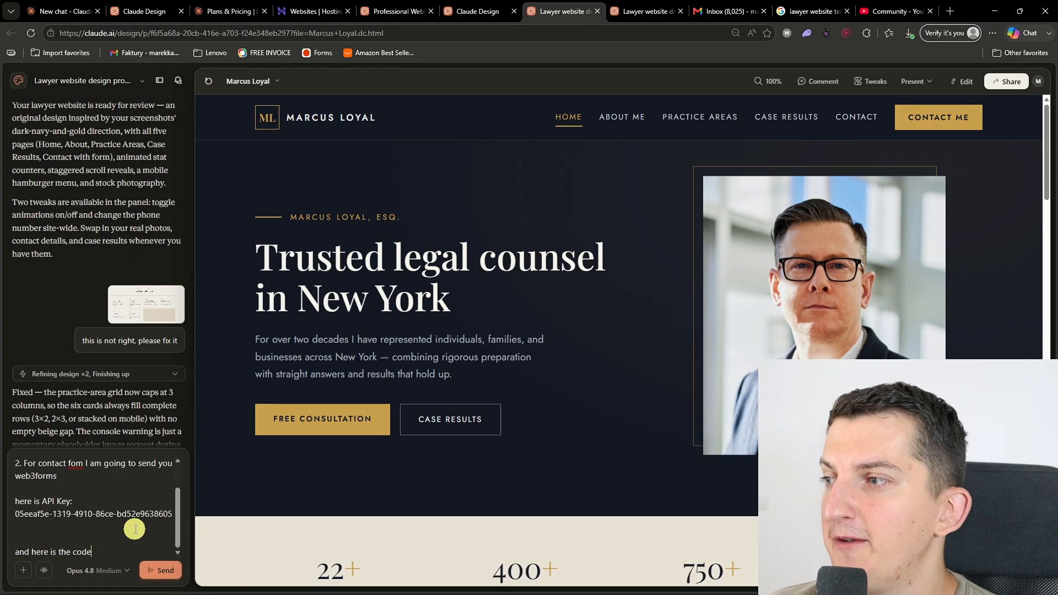
key("shift+Return")
key("ctrl+v")
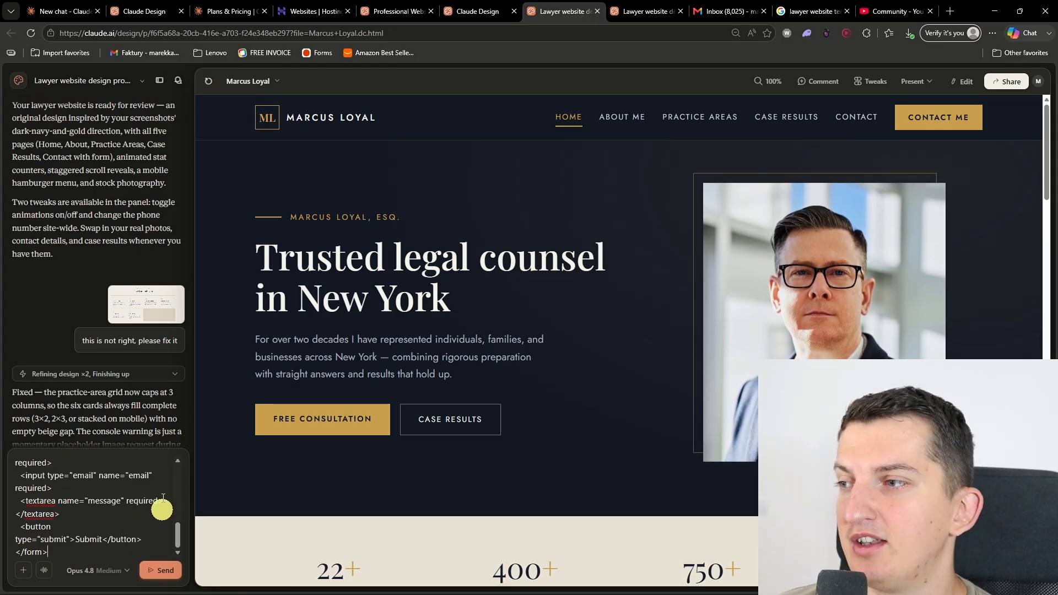
scroll(142, 474, "up", 10)
left_click(164, 570)
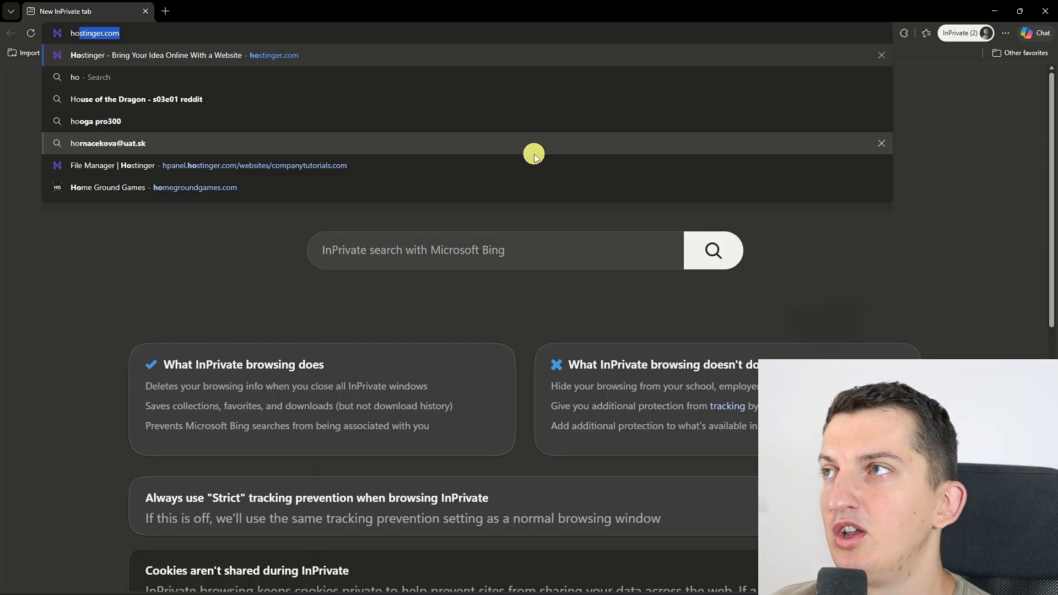
- Open Hostinger's pricing page and accept all cookies
key("Return")
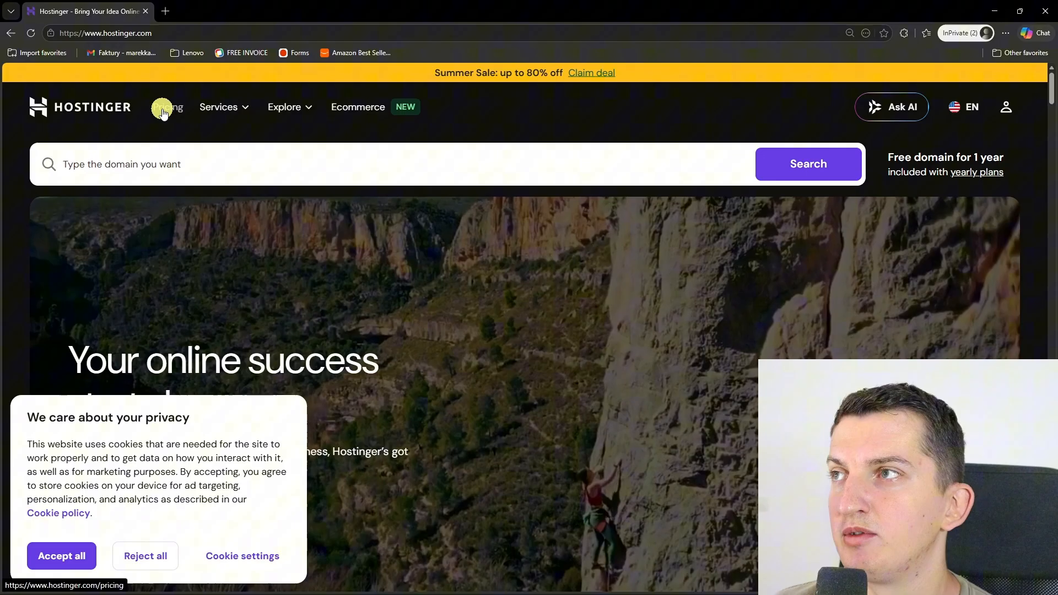
left_click(163, 112)
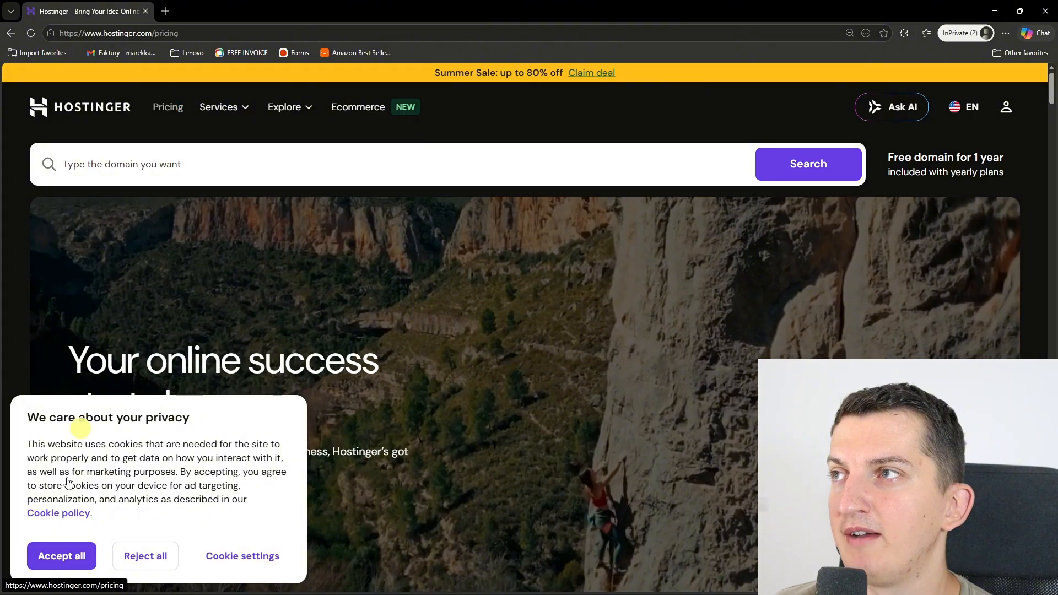
left_click(61, 555)
- Choose the Premium web hosting plan and keep its period at 48 months in the cart
scroll(165, 395, "down", 4)
scroll(166, 394, "down", 4)
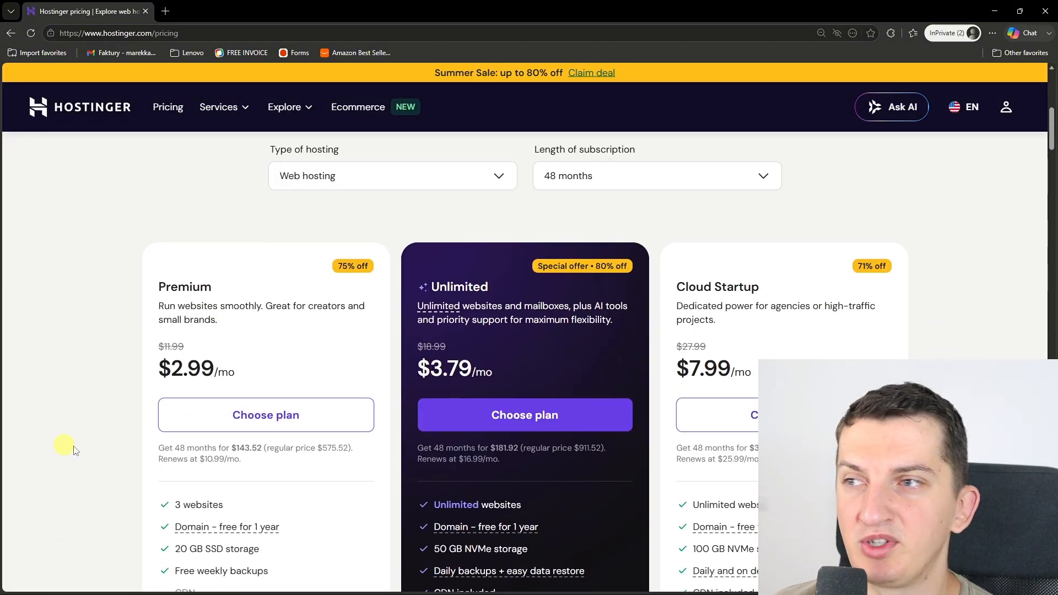
scroll(160, 370, "down", 2)
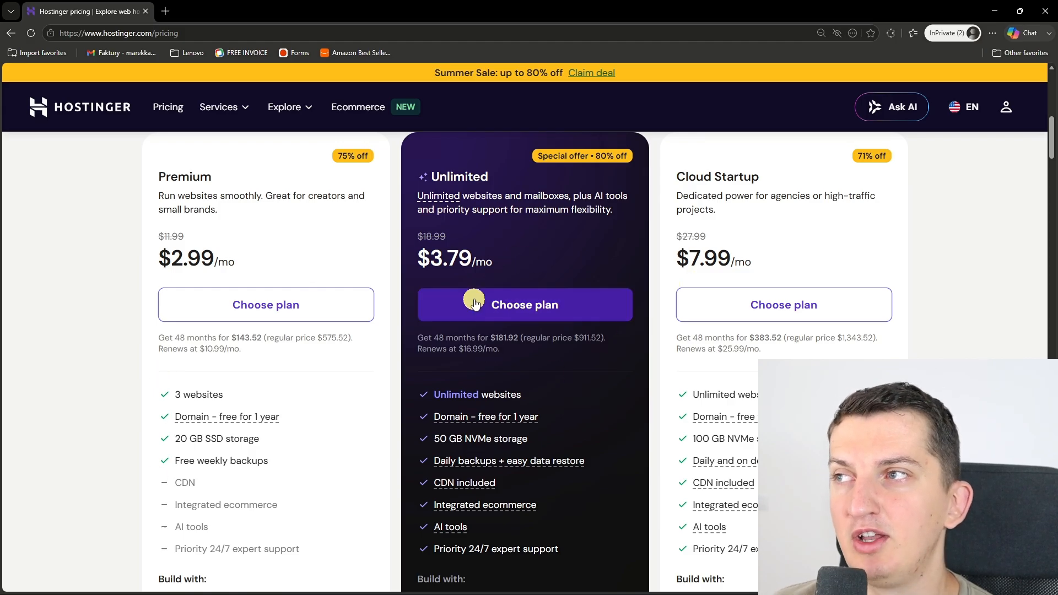
left_click(287, 310)
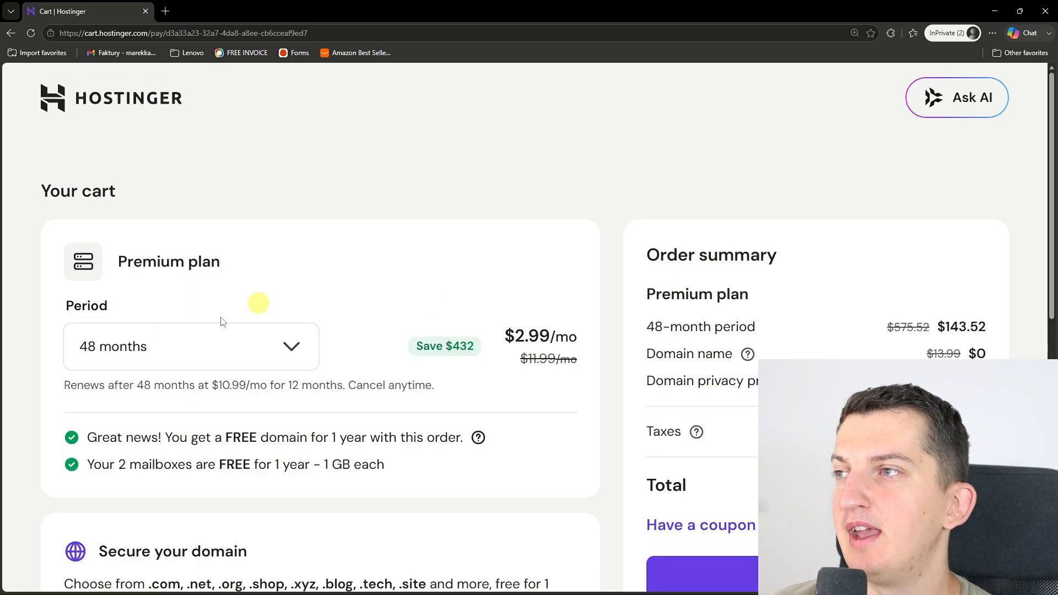
left_click(178, 332)
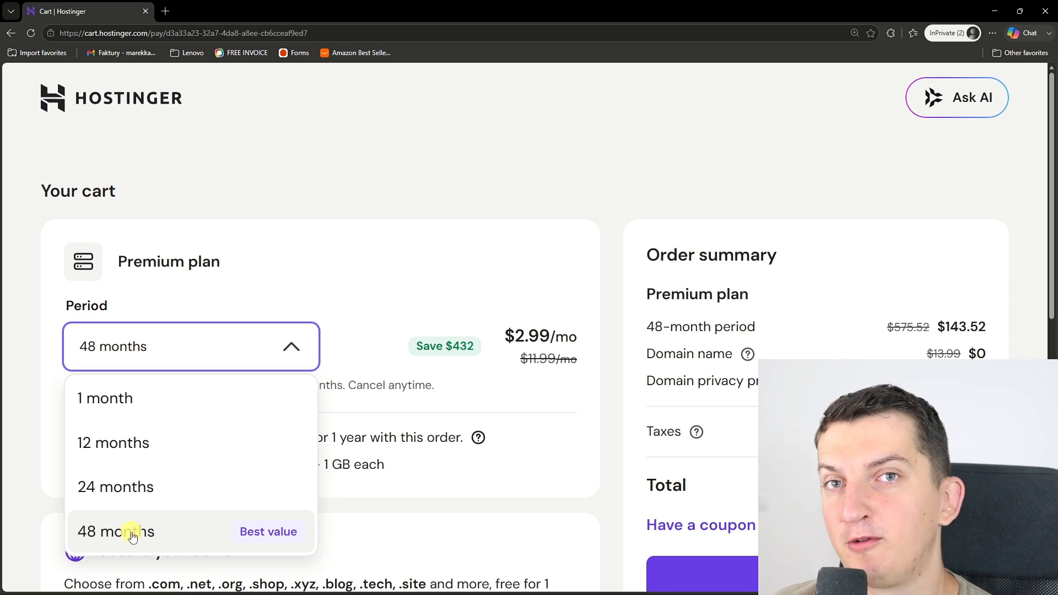
left_click(526, 337)
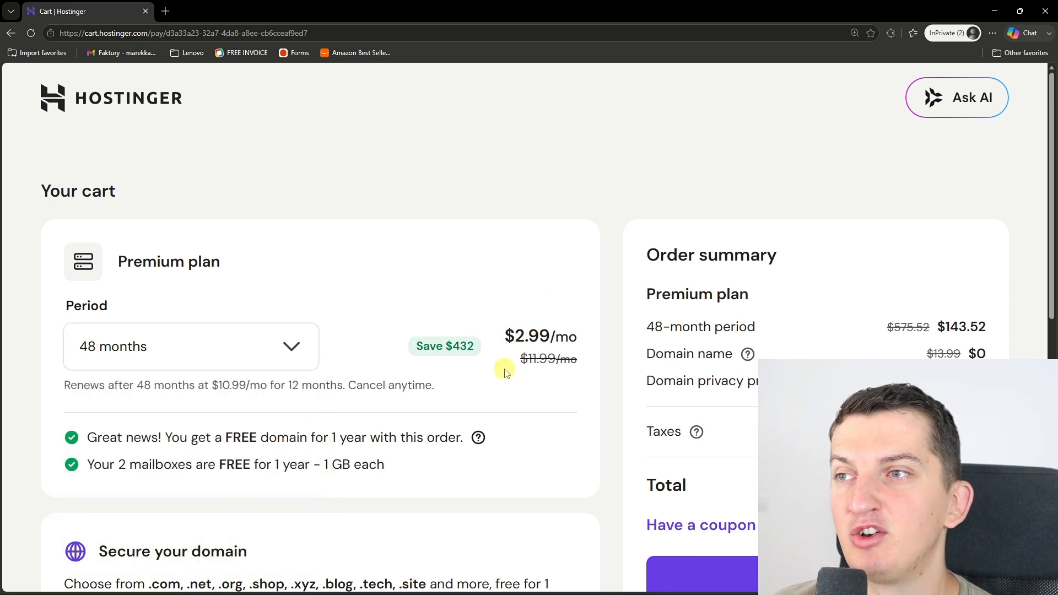
- Apply the coupon code MARCUS to the Hostinger order
scroll(498, 376, "down", 3)
left_click(735, 309)
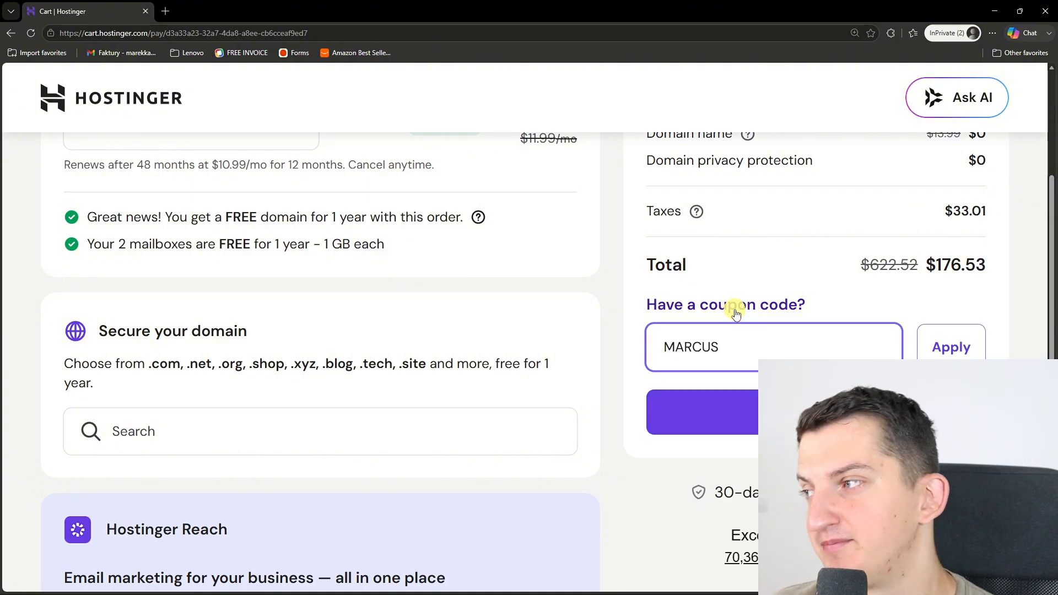
left_click(953, 347)
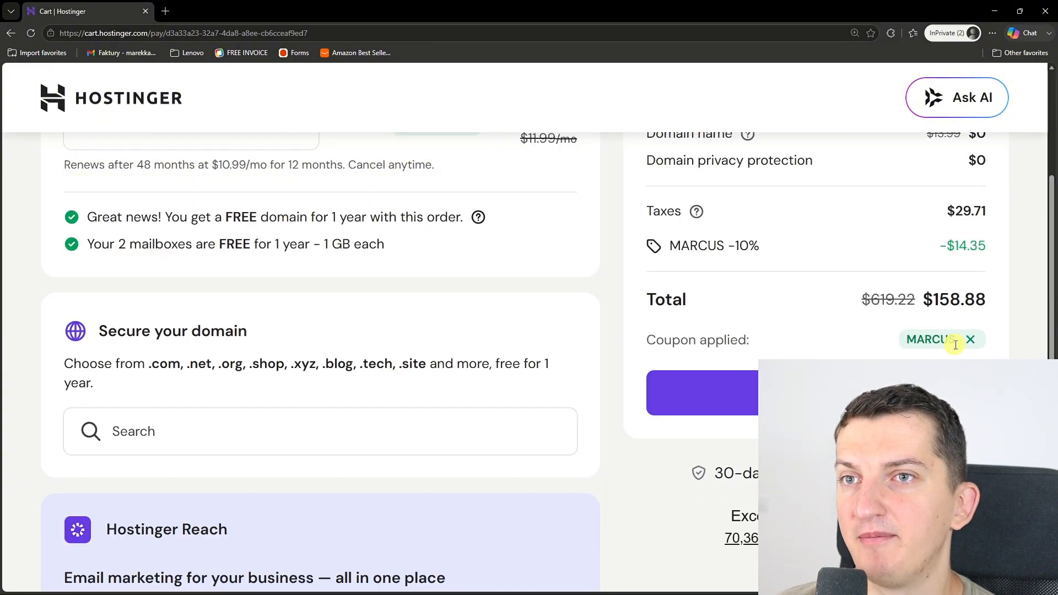
left_click_drag(907, 296, 1010, 293)
left_click(1011, 292)
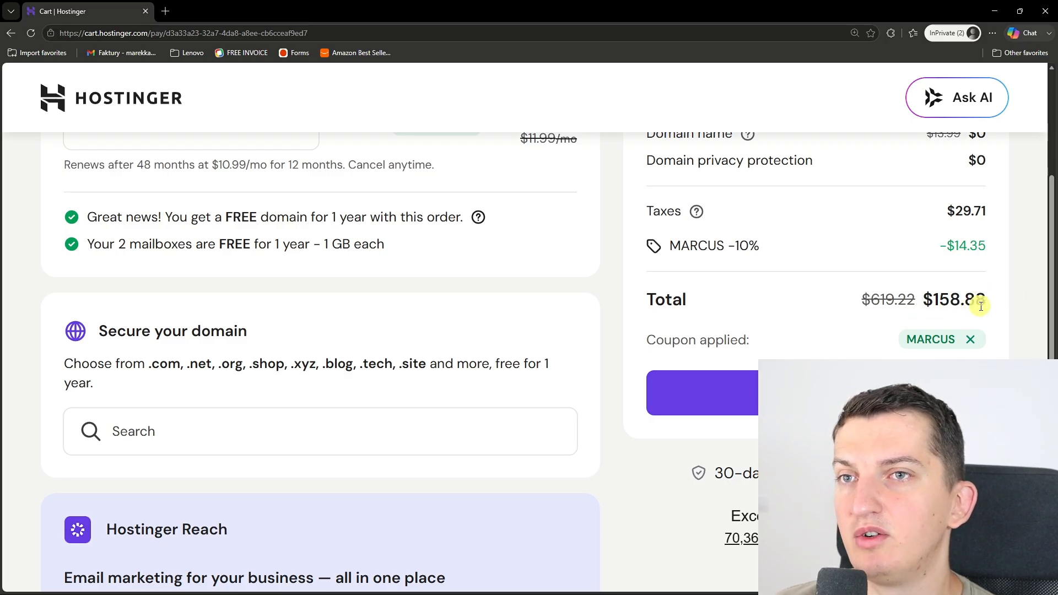
scroll(312, 383, "down", 1)
scroll(297, 399, "down", 1)
scroll(284, 415, "up", 1)
- Search for the domain thisisdomain898 and add thisisdomain8989.com to the cart
left_click(275, 433)
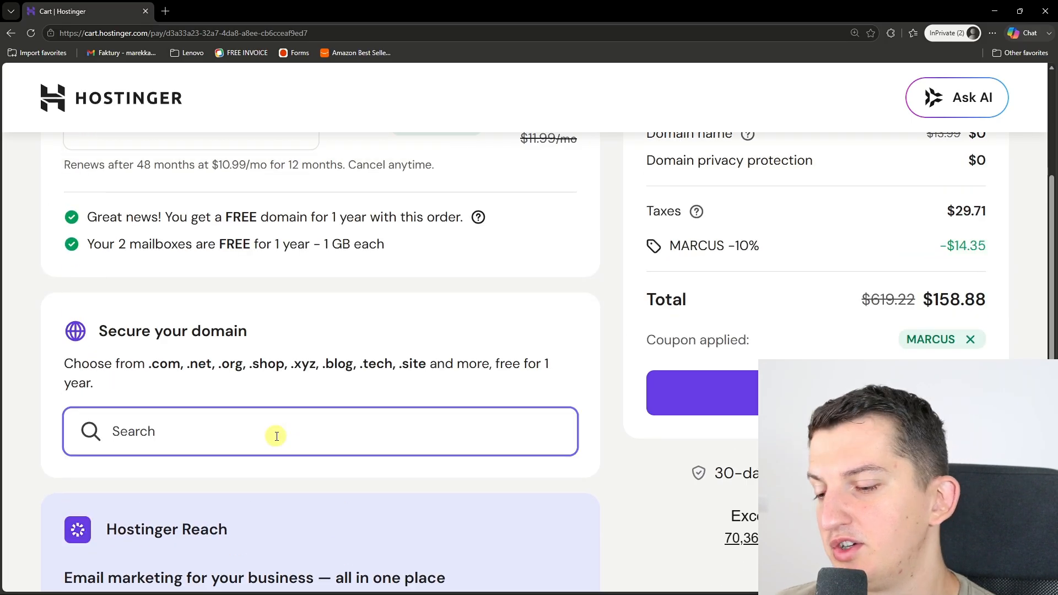
type("thisisdomain8989.com")
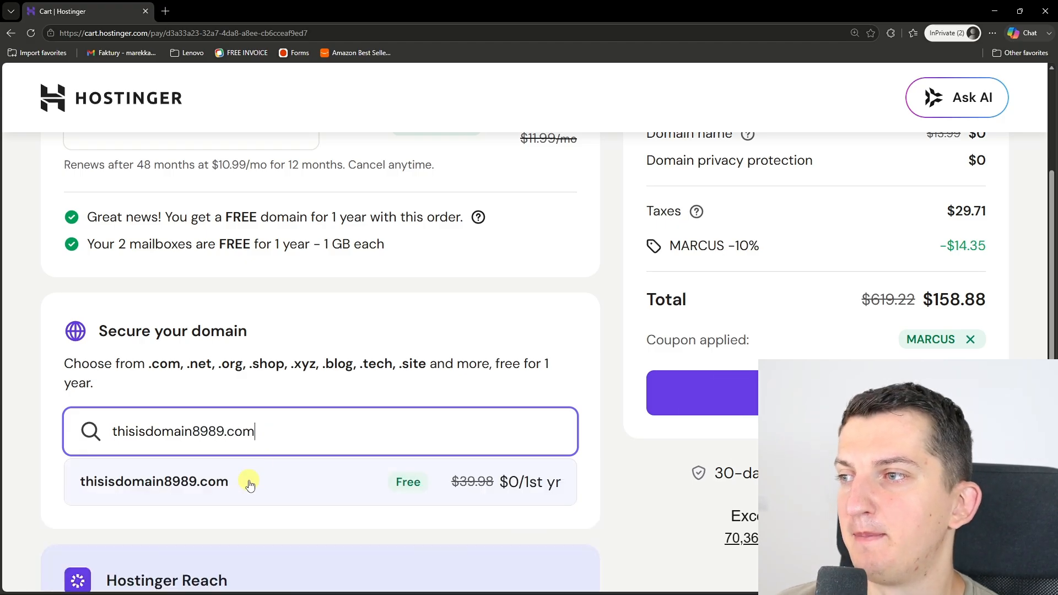
left_click(249, 480)
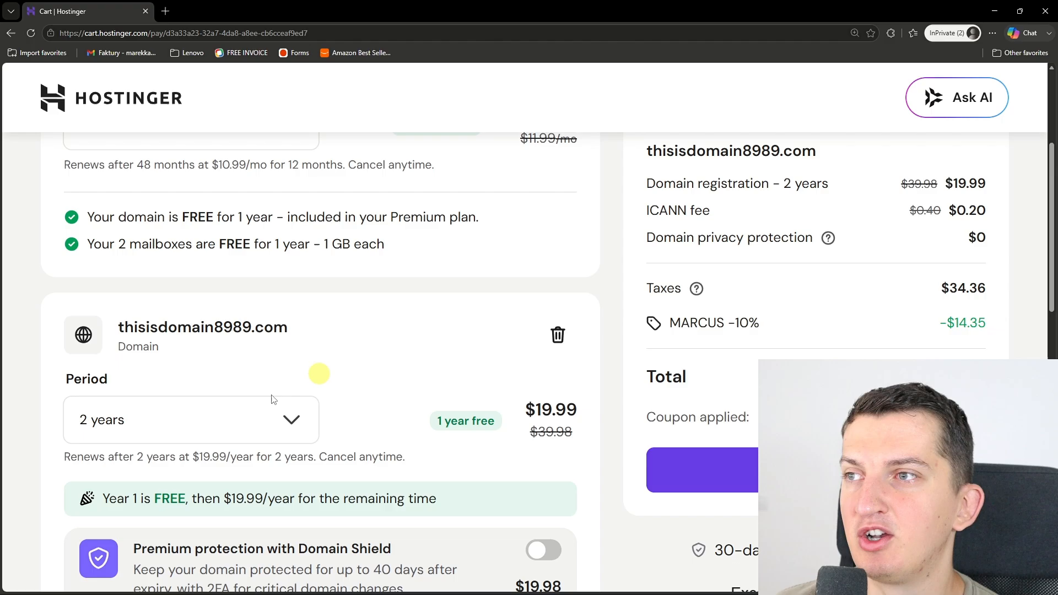
- Set the domain registration period to 1 year and review the cart
left_click(118, 424)
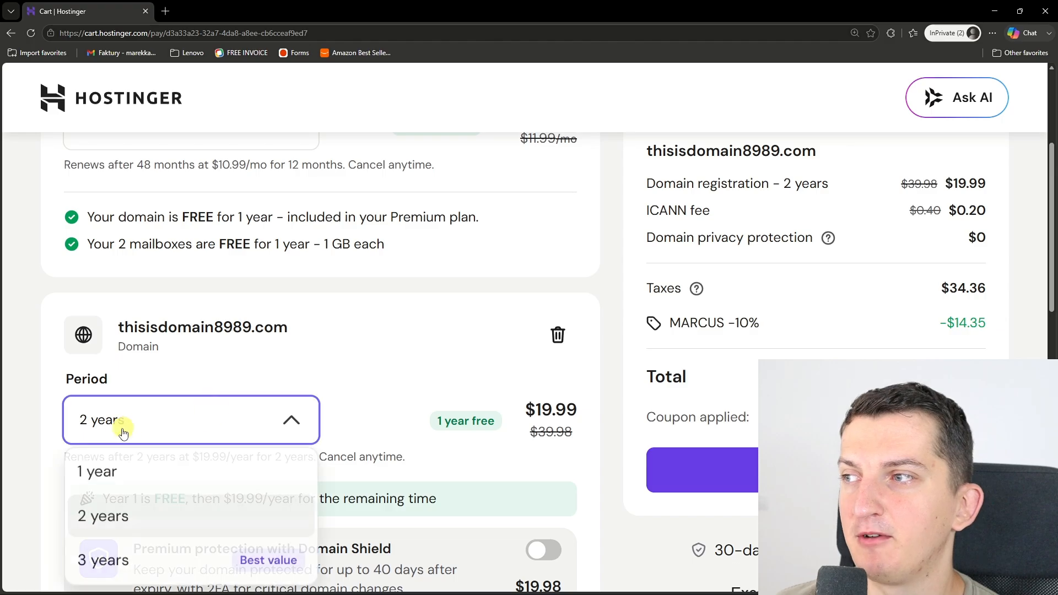
left_click(95, 461)
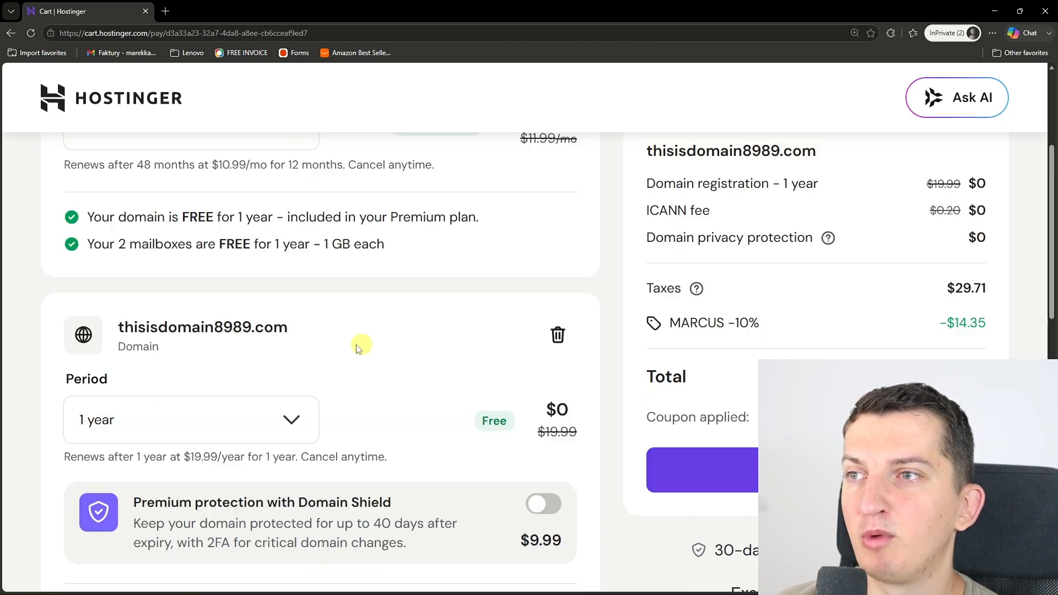
scroll(649, 367, "down", 2)
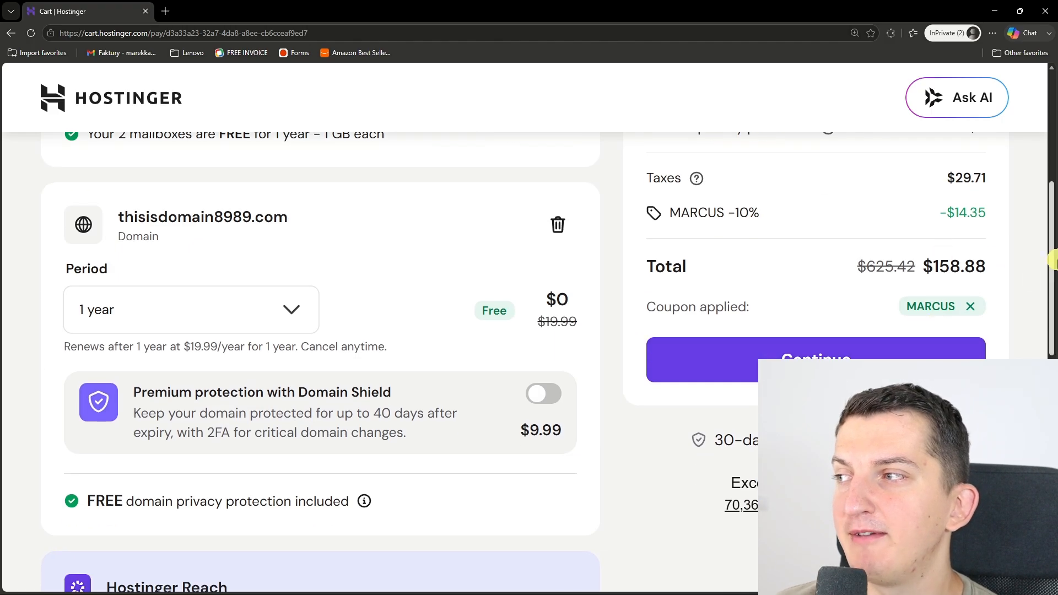
scroll(932, 264, "up", 2)
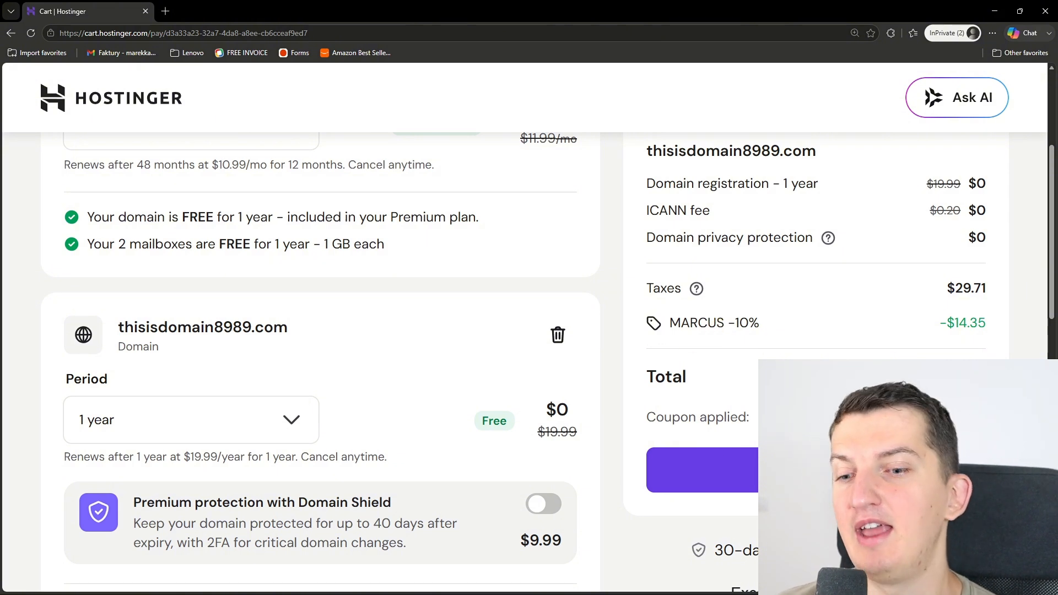
scroll(407, 397, "up", 4)
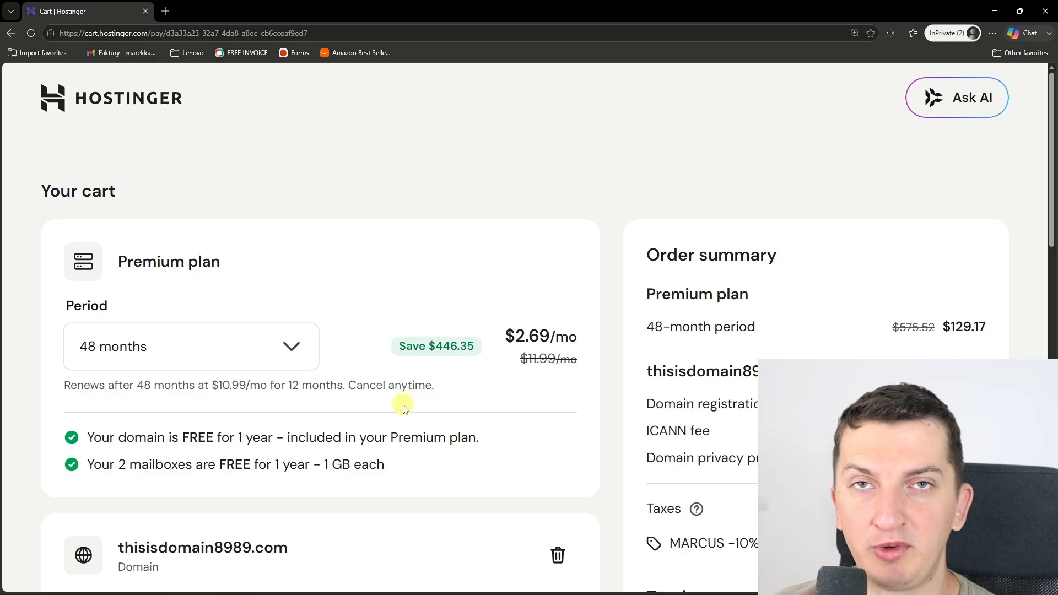
scroll(402, 408, "down", 6)
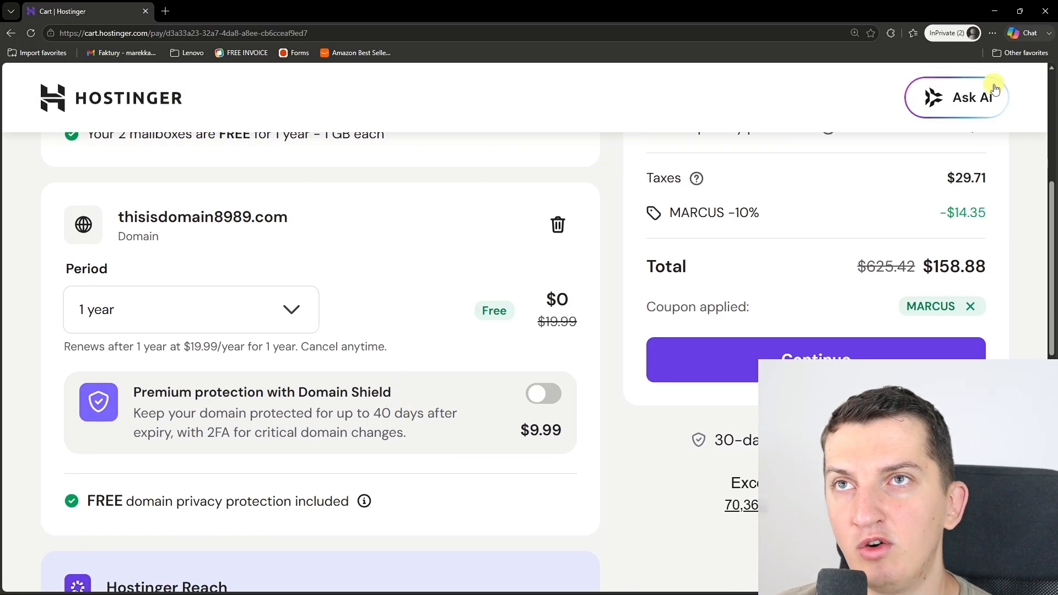
- Ask Claude to export the main page as index.html and the other pages as .html files for hosting on the domain
left_click(993, 11)
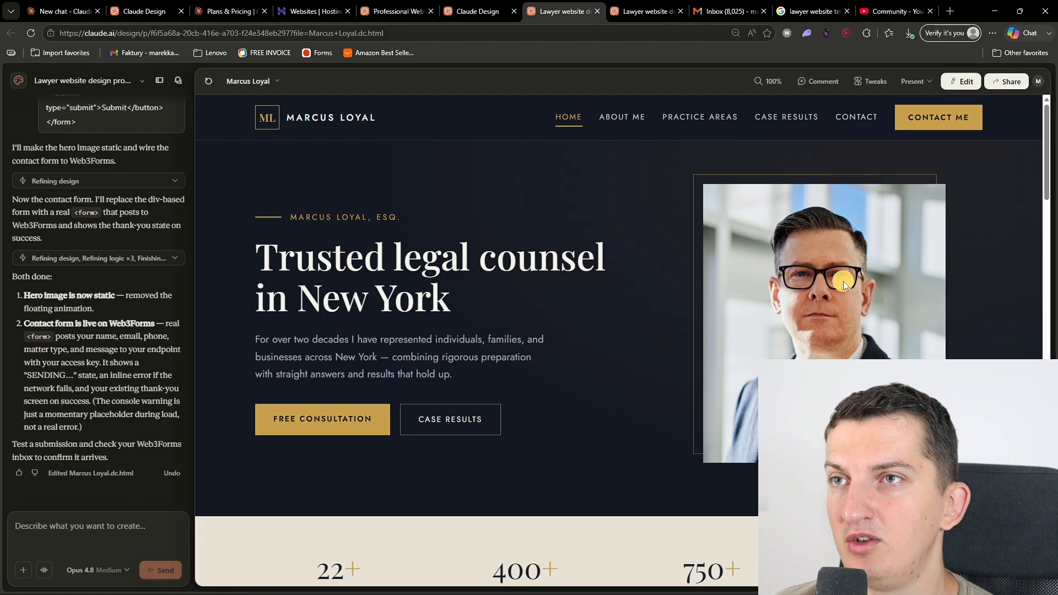
left_click(113, 550)
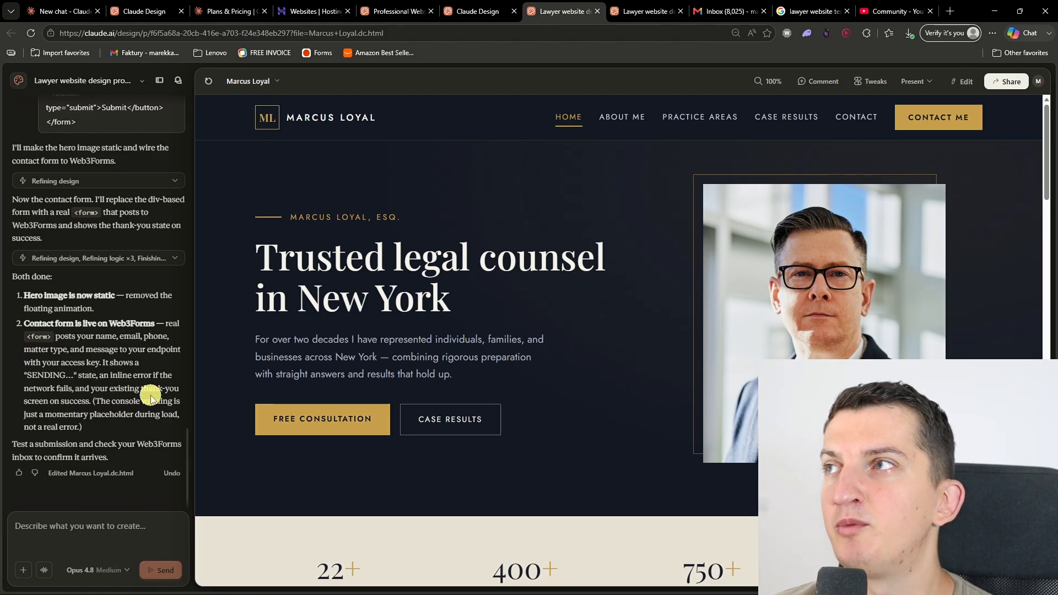
type("I want you to export me the main page as")
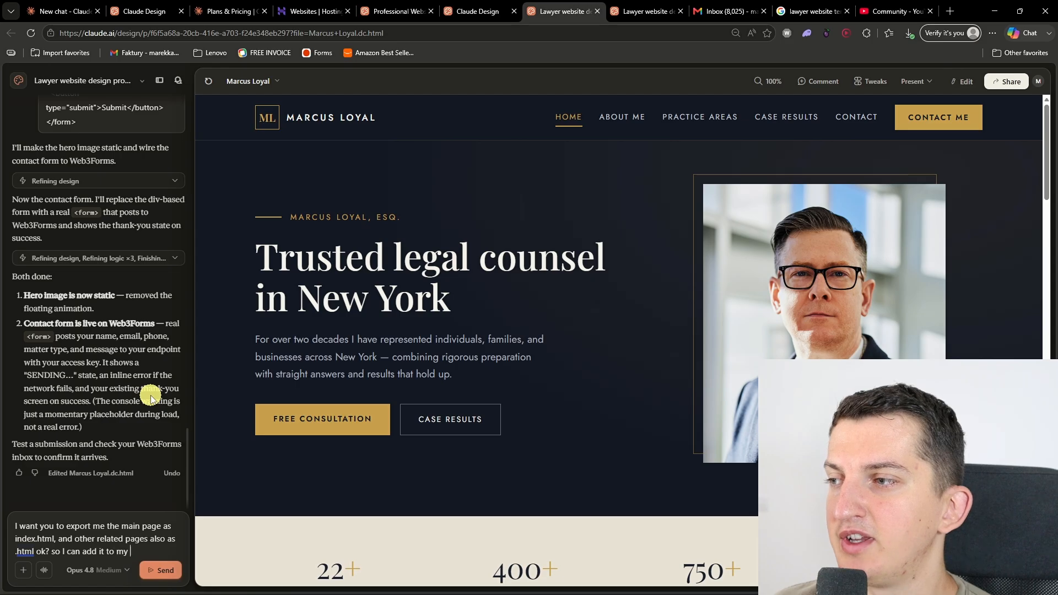
type("lso to my domain")
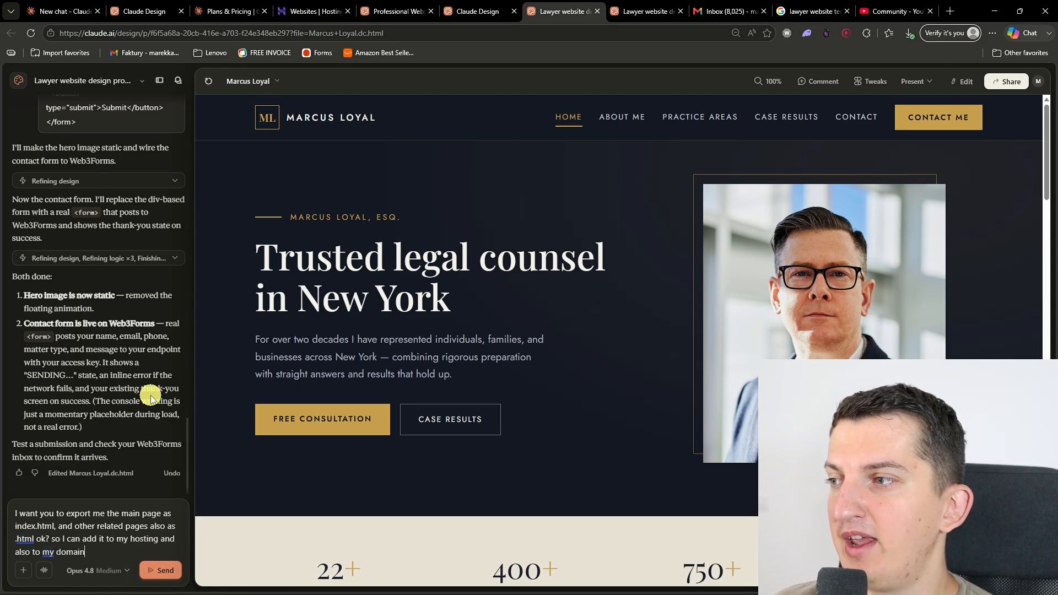
key("Return")
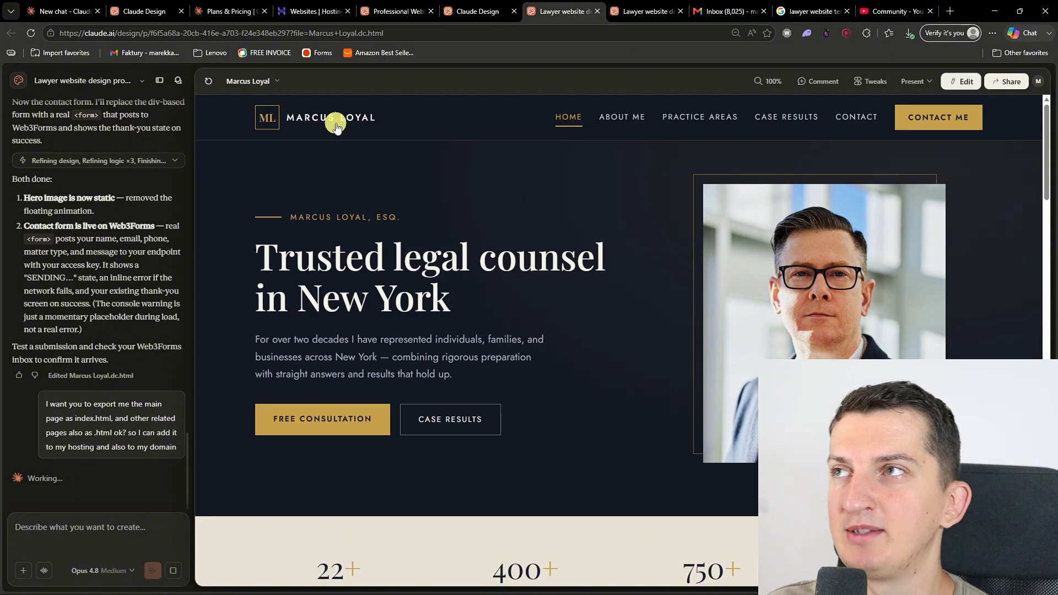
- Open the companytutorials.com website dashboard in Hostinger's hPanel
left_click(312, 11)
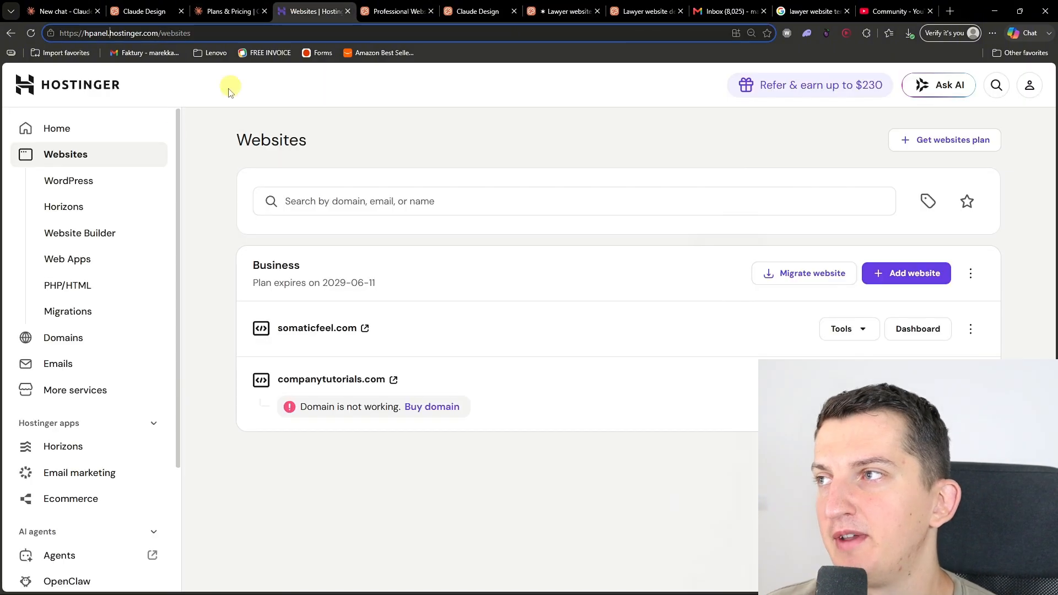
left_click(953, 11)
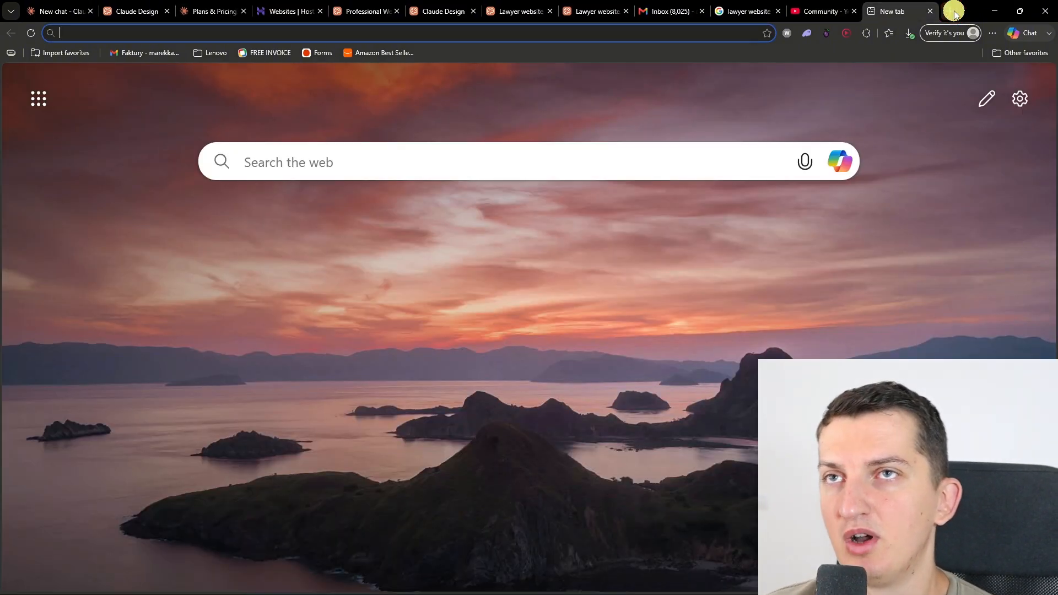
type("hostinger.com")
key("Return")
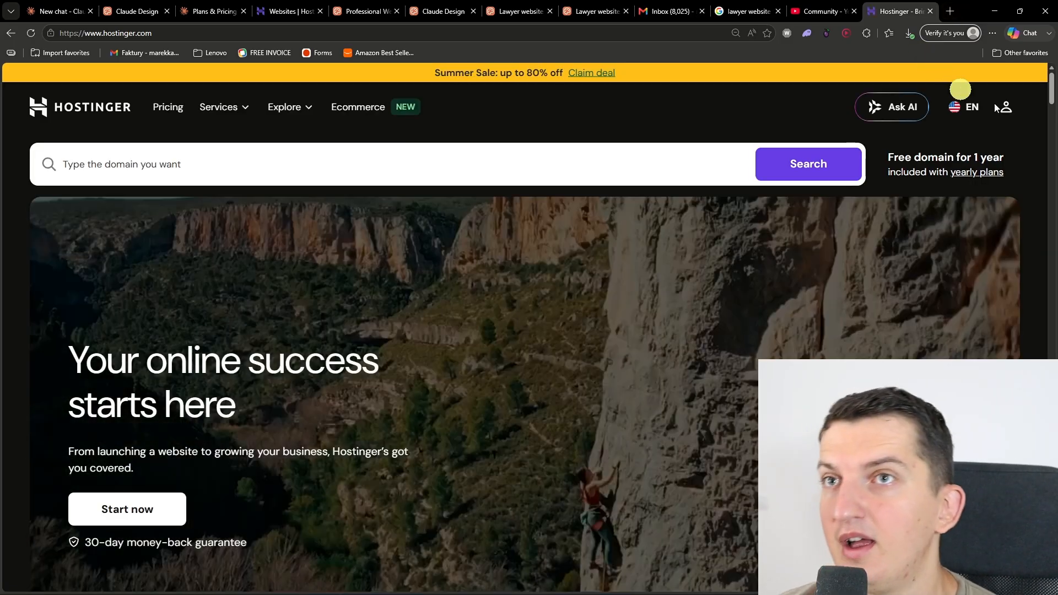
left_click(1011, 108)
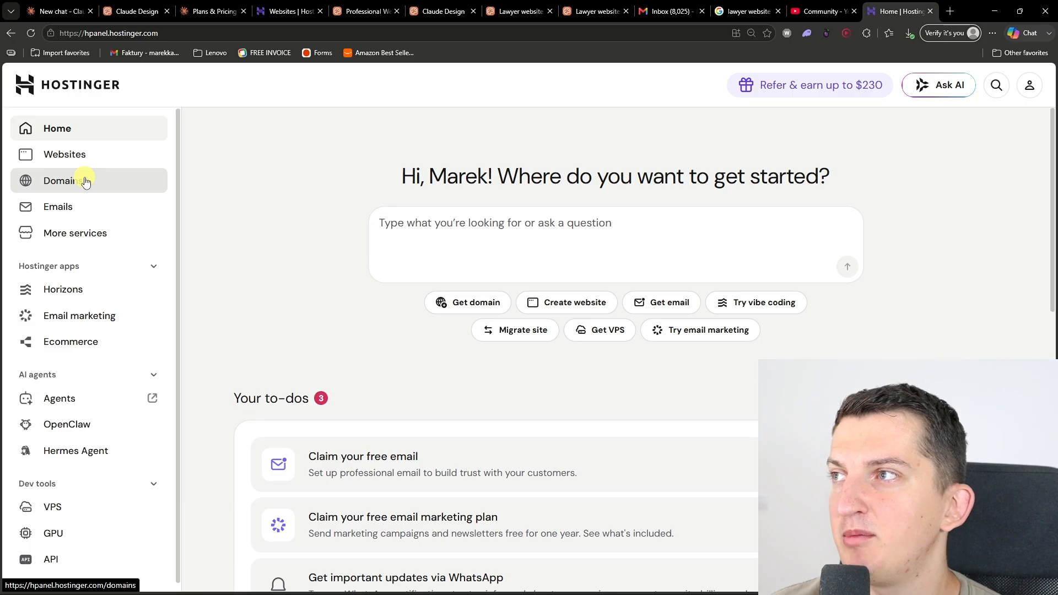
left_click(116, 154)
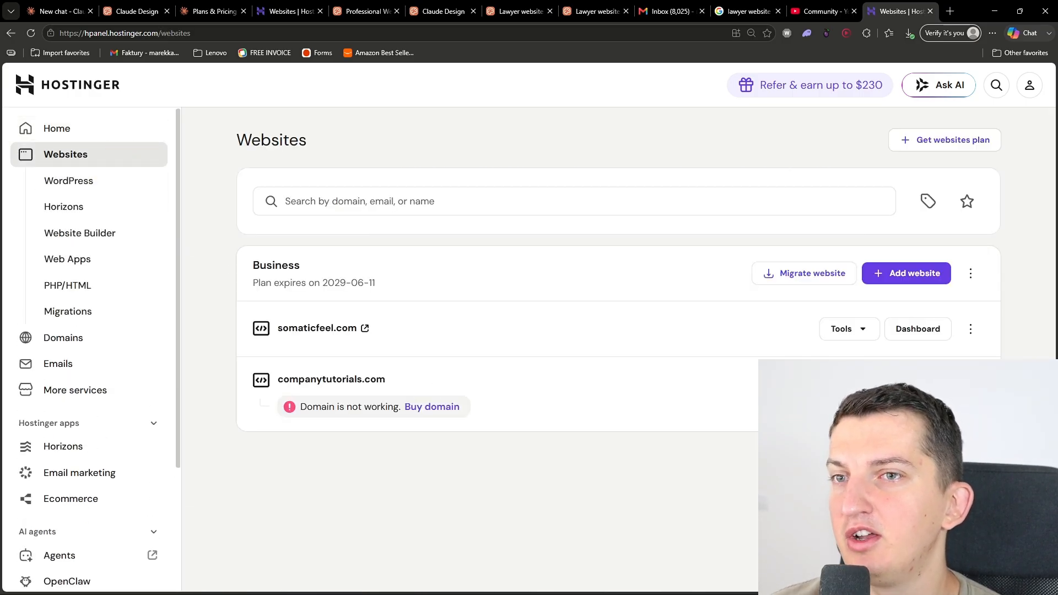
left_click(918, 389)
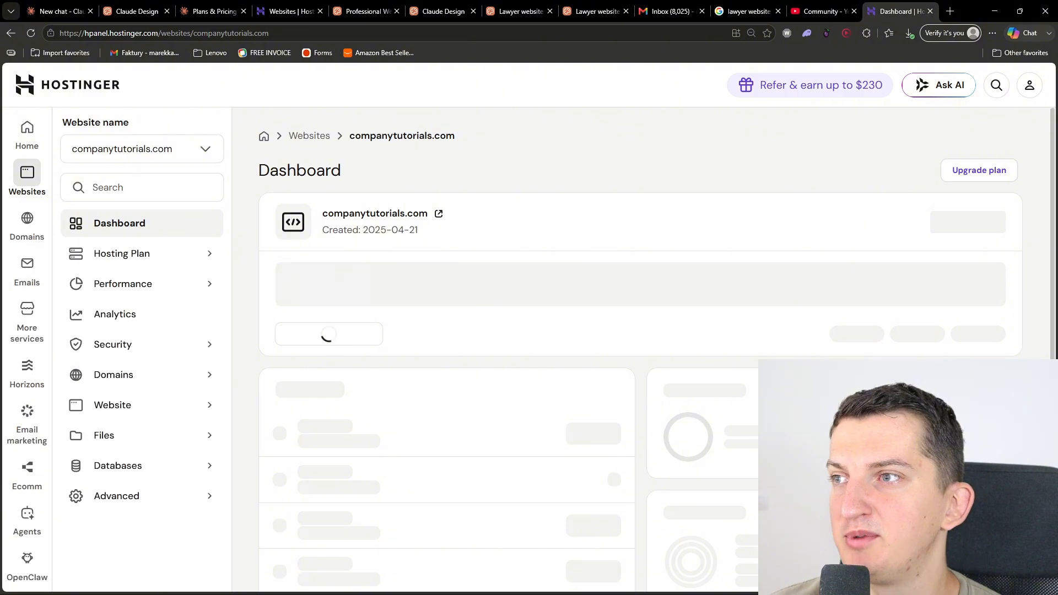
- Open the File Manager with access to the companytutorials.com website files
scroll(435, 384, "down", 1)
scroll(434, 384, "up", 1)
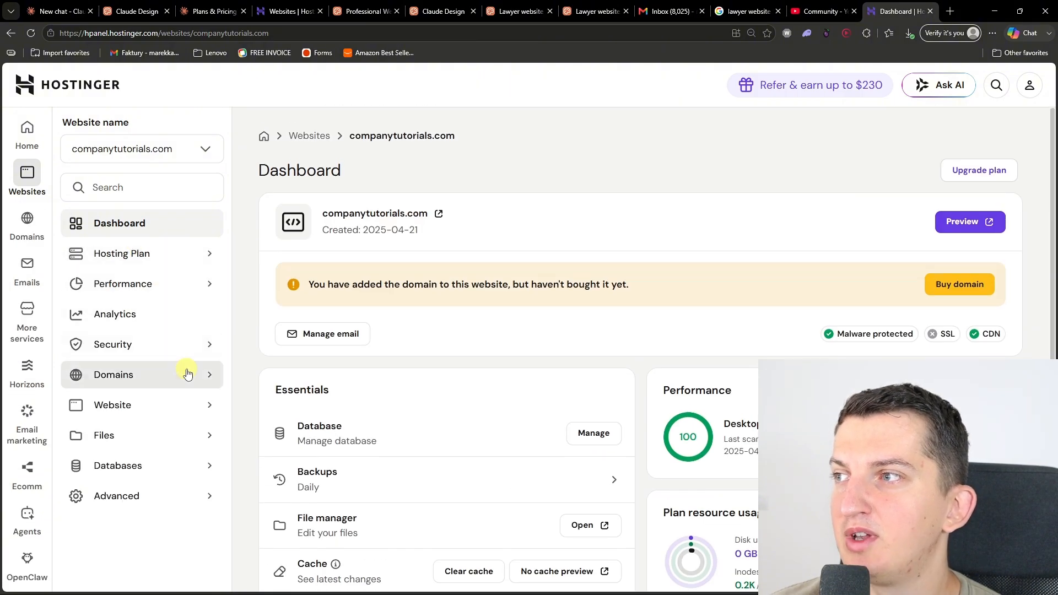
left_click(150, 436)
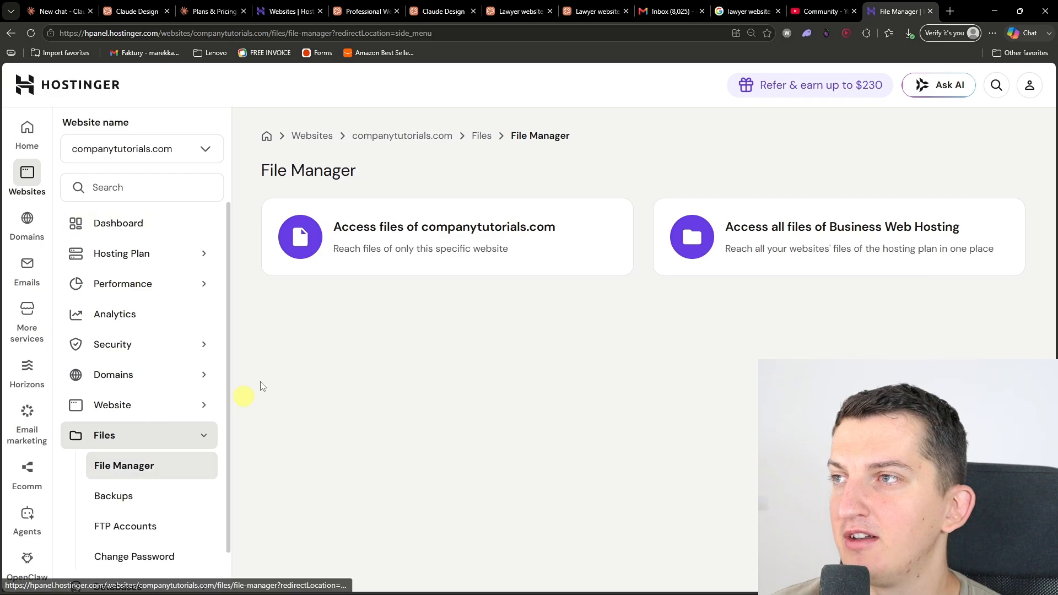
left_click(395, 234)
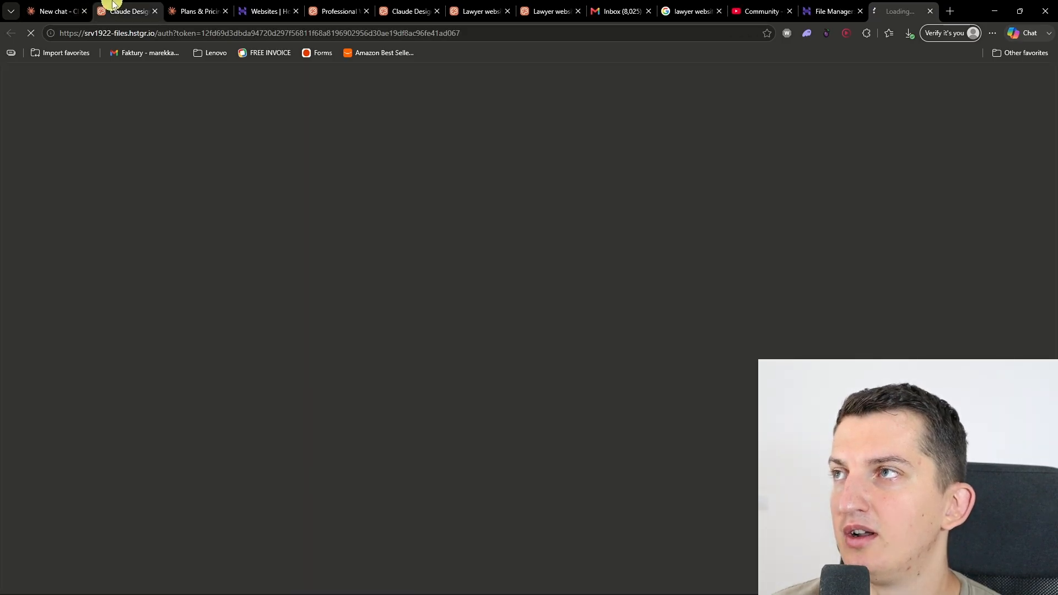
left_click_drag(899, 4, 235, 5)
left_click(437, 9)
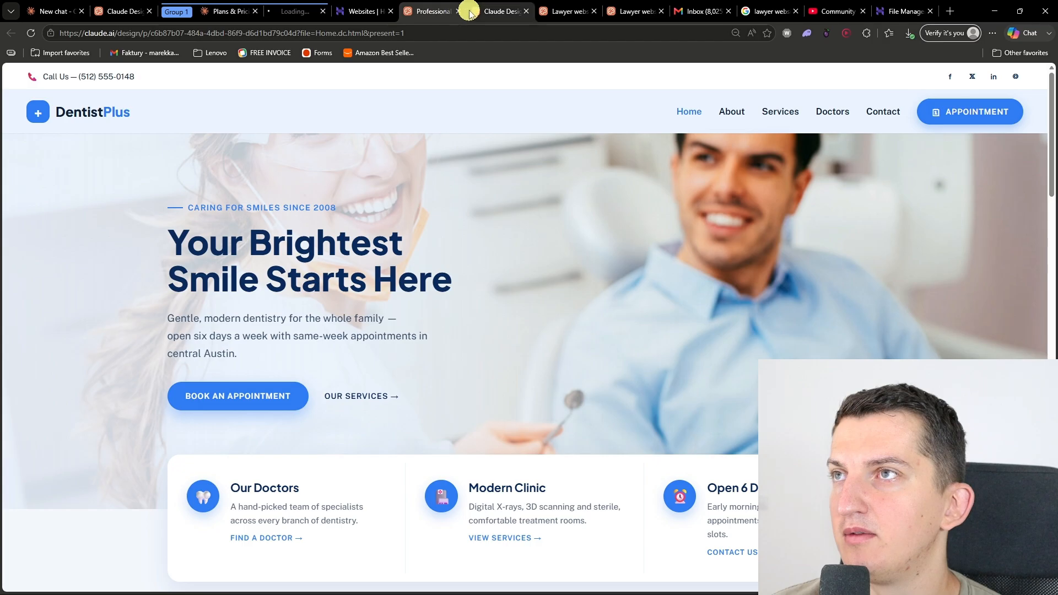
left_click(457, 11)
left_click(458, 11)
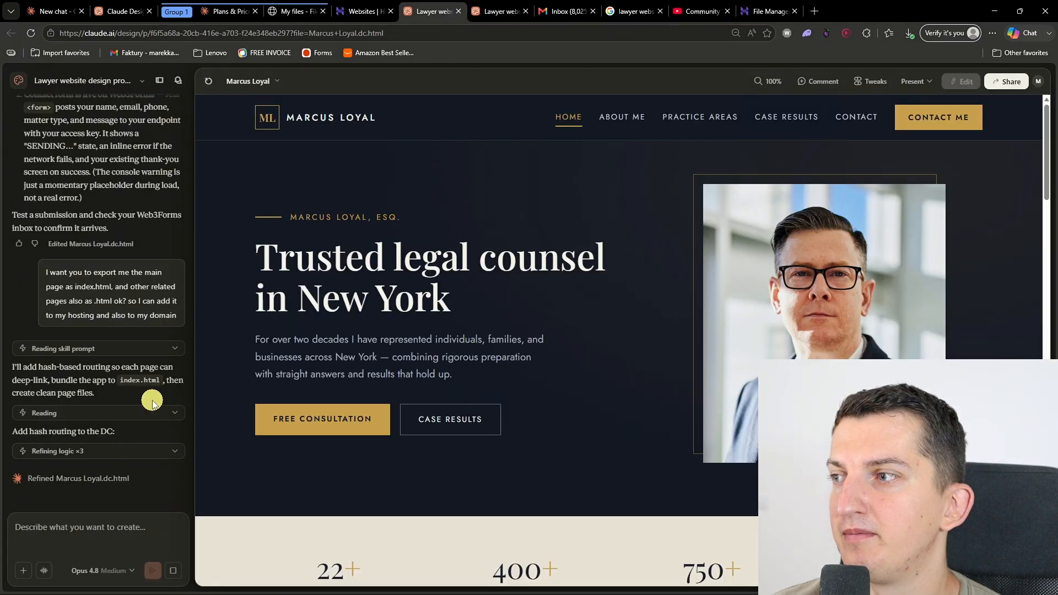
- Open the public_html folder and delete all the existing files in it
left_click(334, 11)
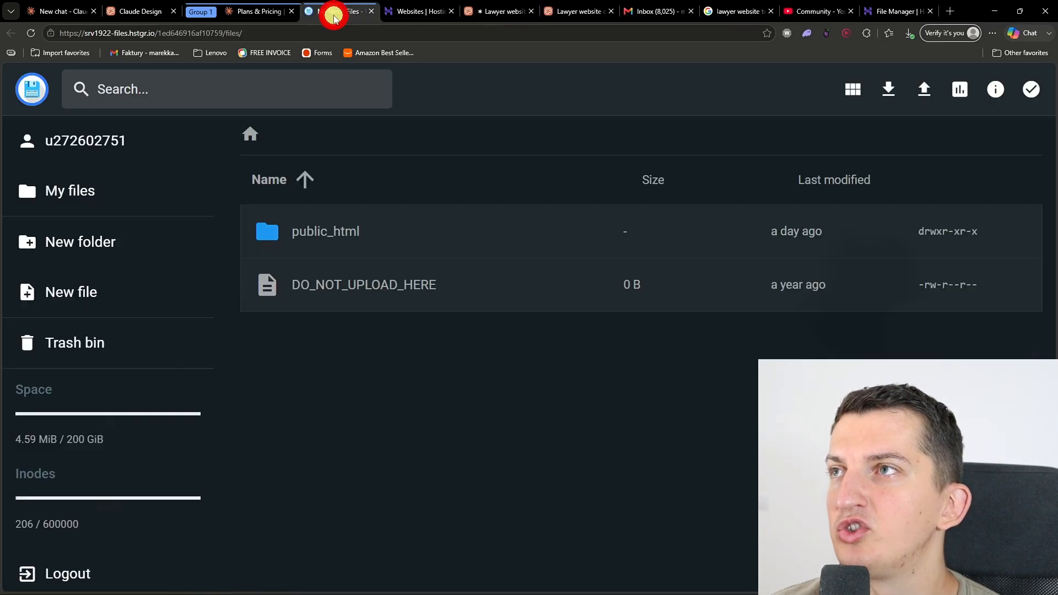
double_click(328, 238)
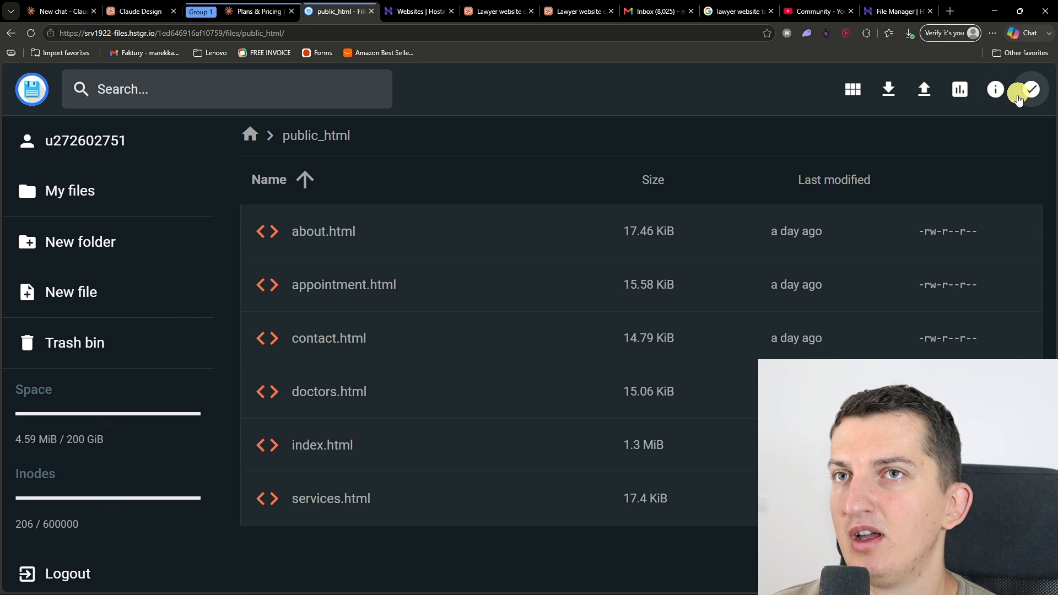
left_click(457, 238)
key("ctrl+a")
left_click(826, 97)
left_click(647, 361)
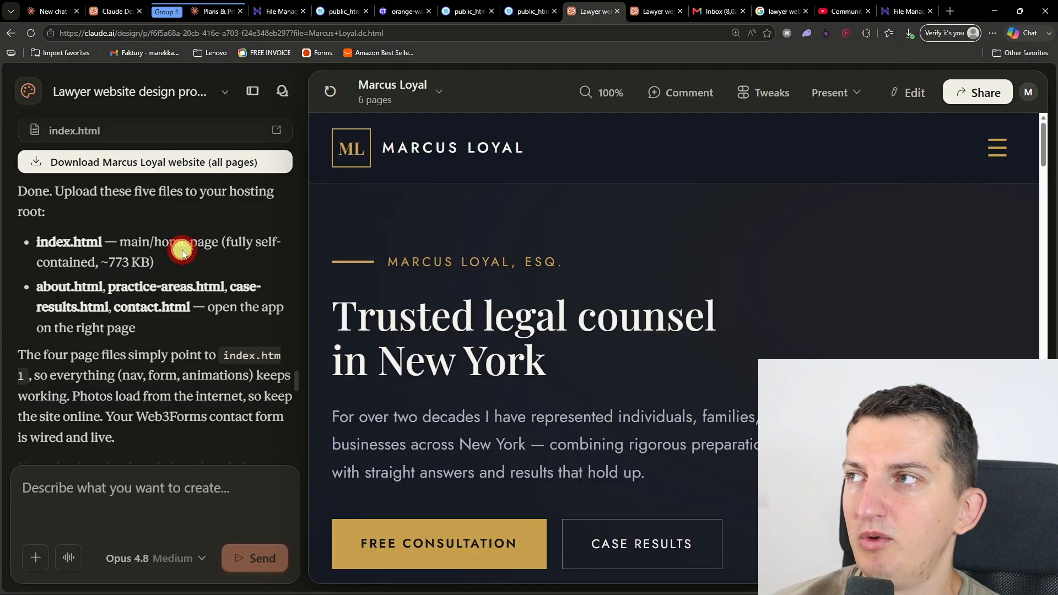
- Download the Marcus Loyal website with all pages from Claude and open the downloaded zip
scroll(171, 292, "up", 4)
scroll(171, 292, "up", 6)
scroll(170, 289, "down", 6)
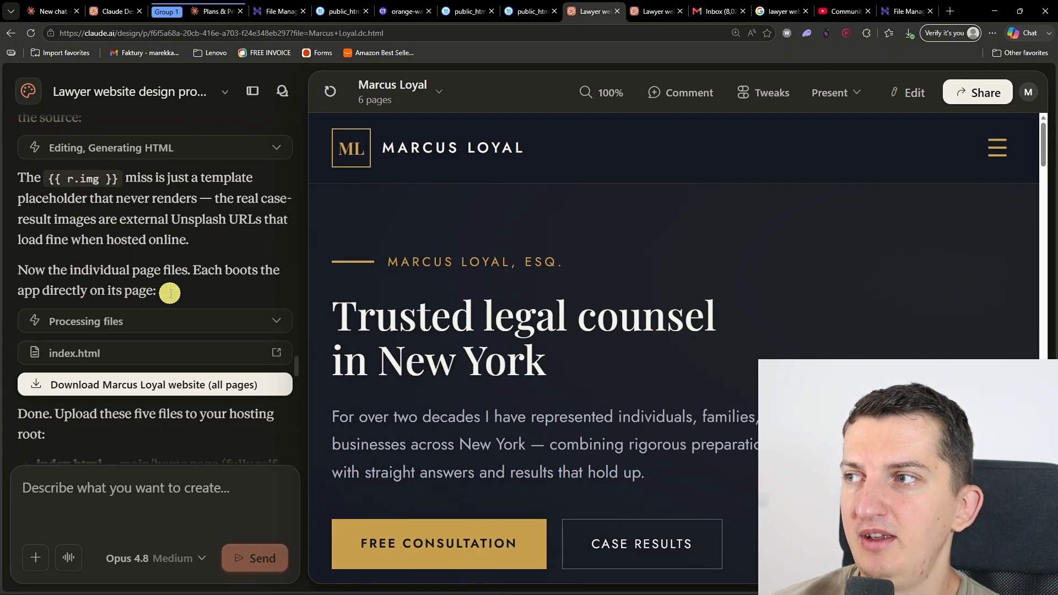
scroll(170, 293, "down", 2)
left_click(94, 279)
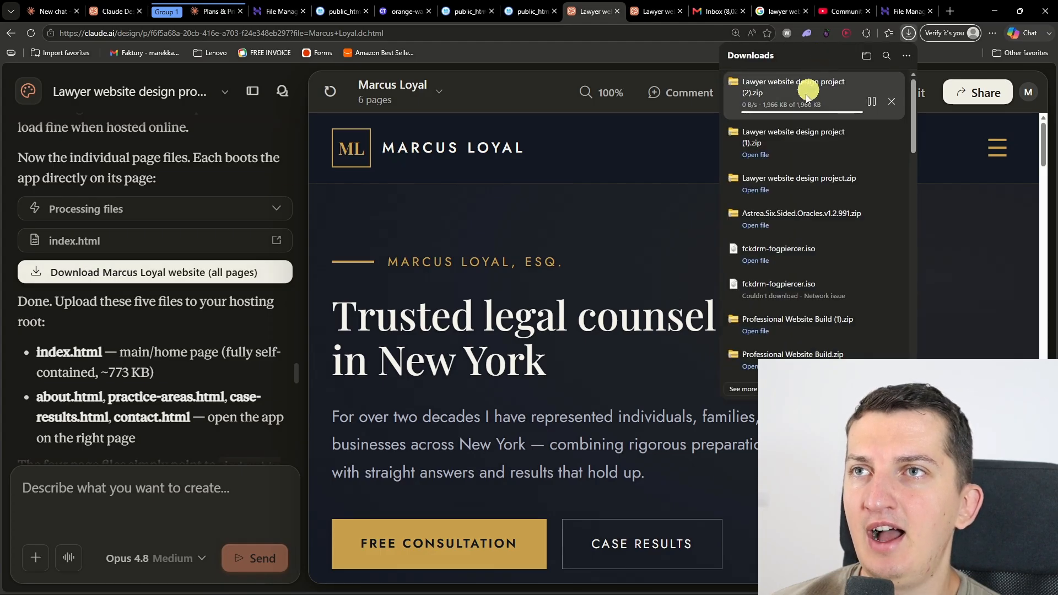
left_click(779, 136)
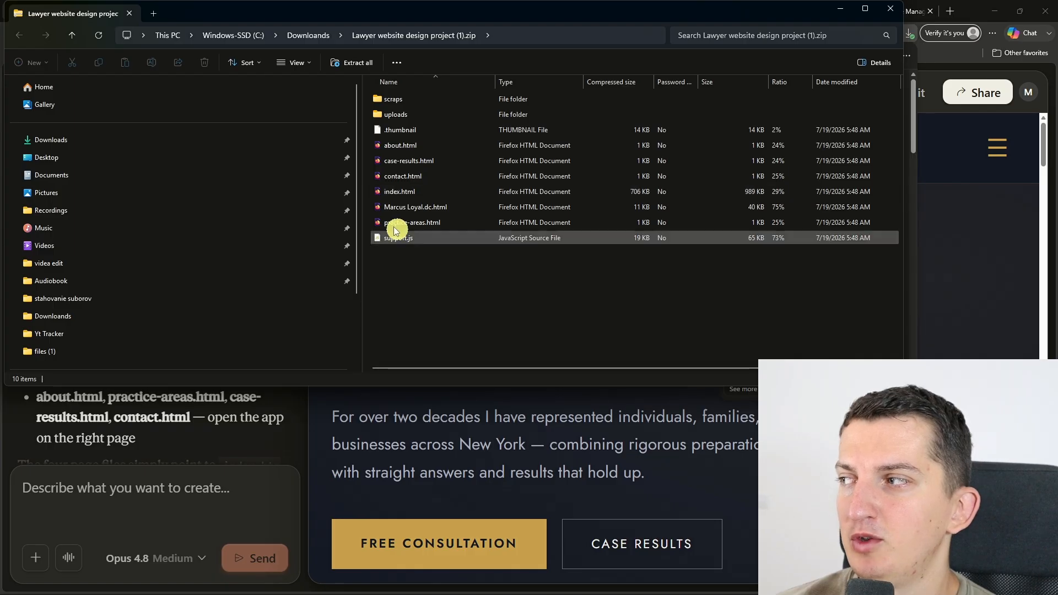
left_click(947, 251)
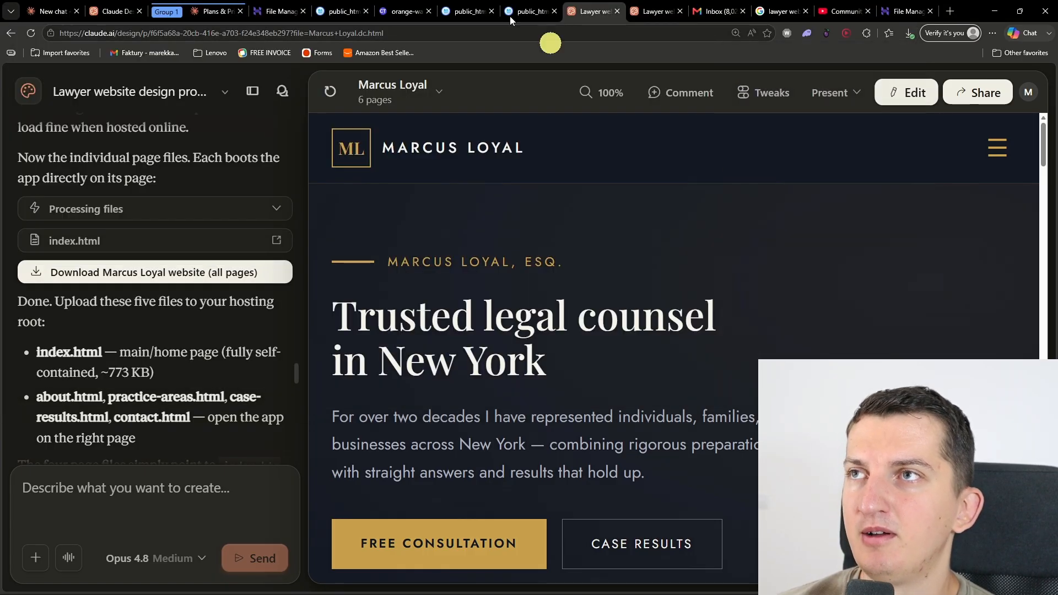
- Upload the exported website files into the public_html folder
left_click(532, 8)
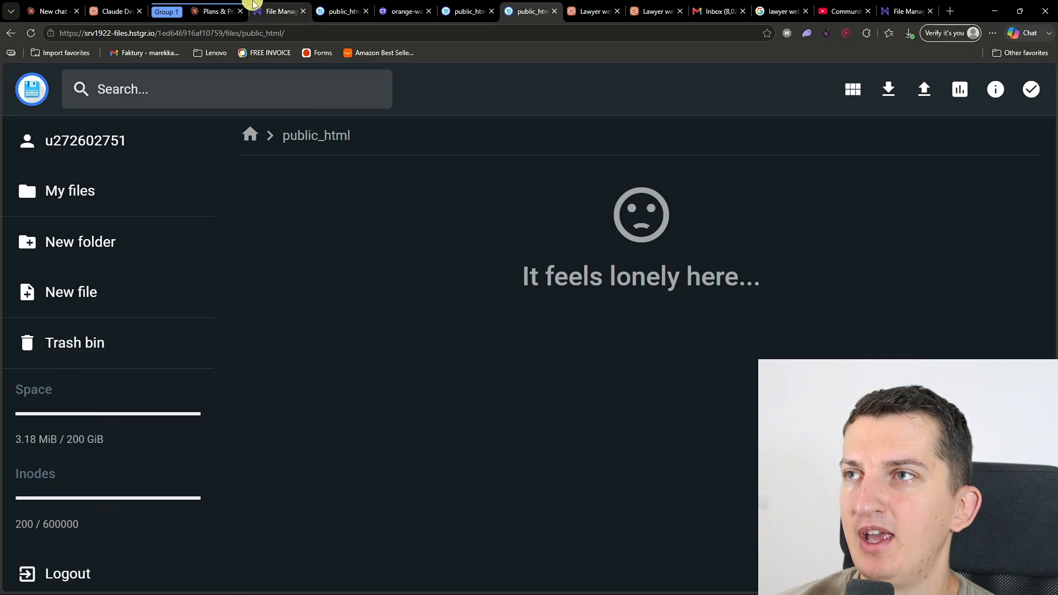
left_click(253, 8)
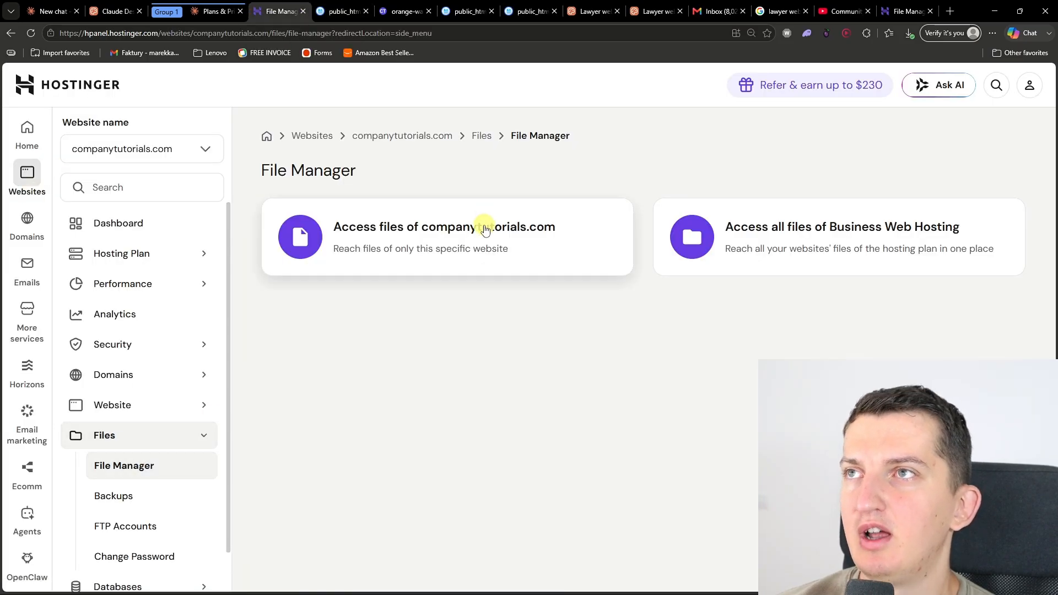
left_click(513, 7)
left_click(484, 583)
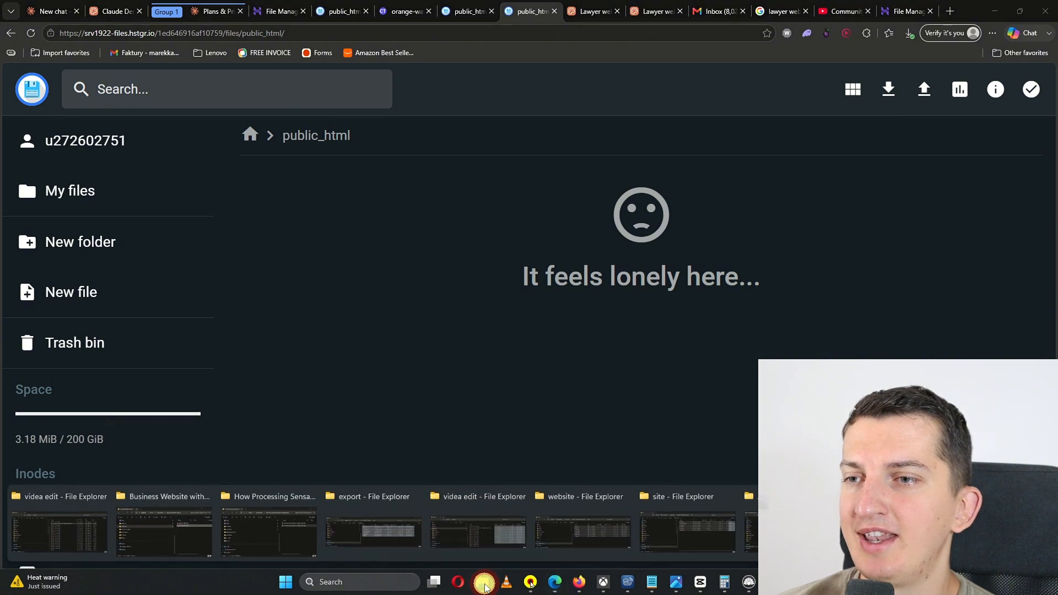
left_click(895, 529)
left_click_drag(684, 259, 445, 536)
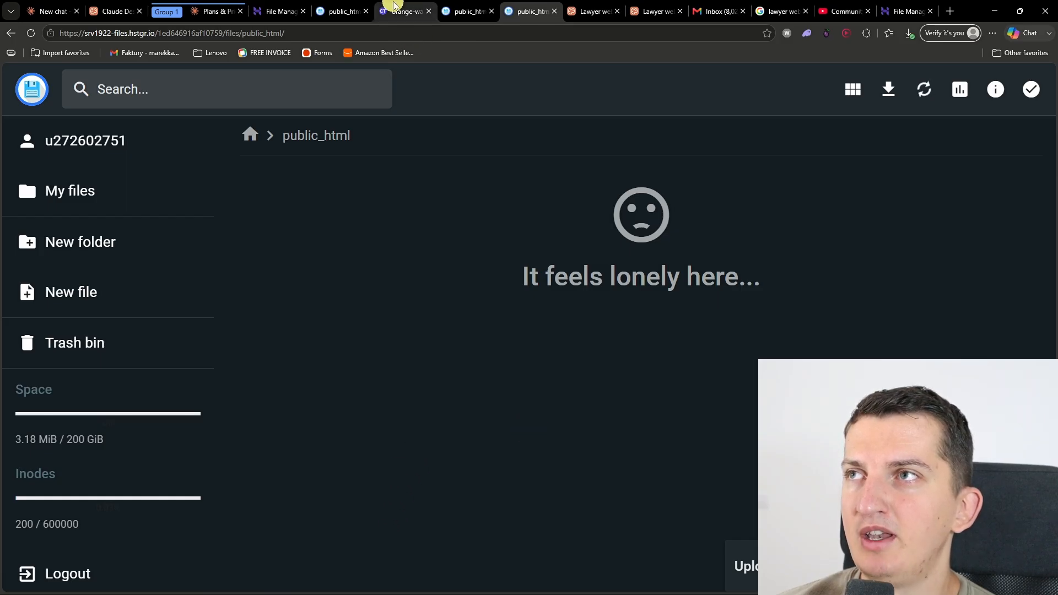
- Reload the live site and test each navigation link: About Me, Practice Areas, Case Results, Contact and Home
left_click(410, 8)
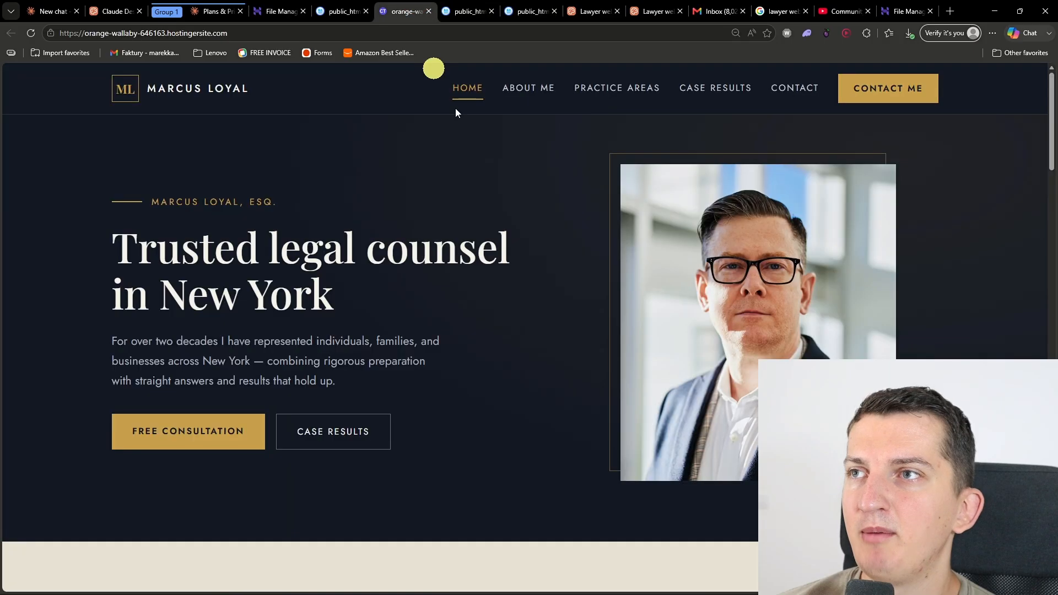
left_click(29, 34)
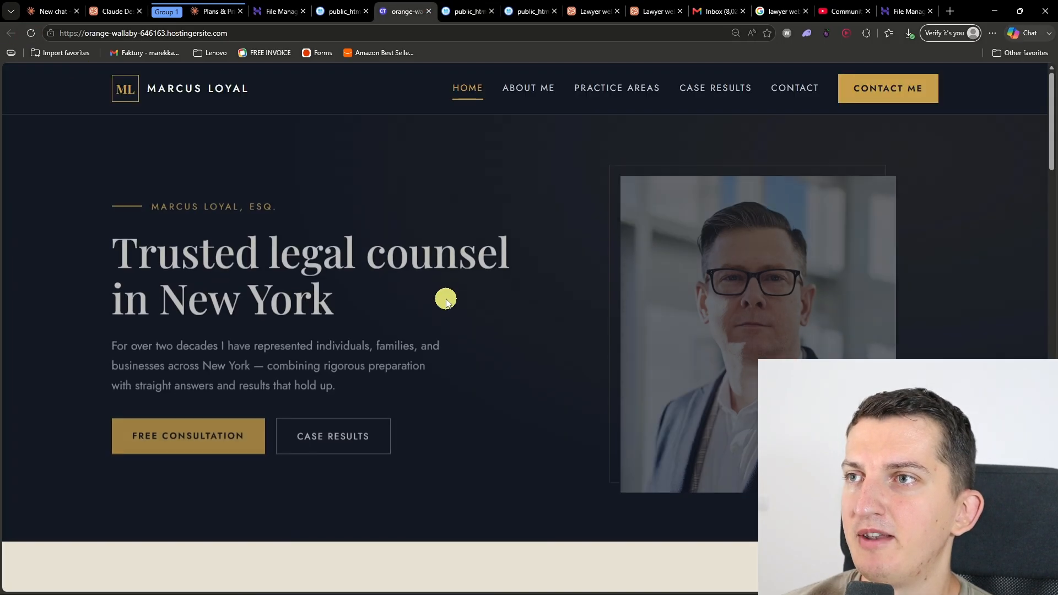
scroll(444, 300, "down", 10)
scroll(445, 300, "down", 8)
left_click(542, 90)
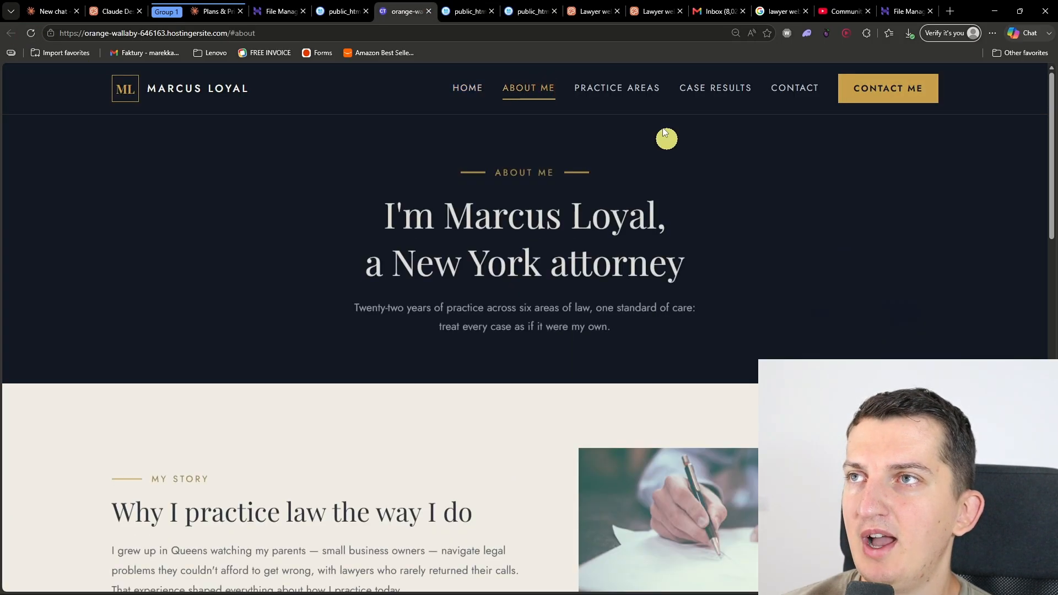
left_click(628, 90)
left_click(720, 91)
left_click(795, 89)
left_click(527, 90)
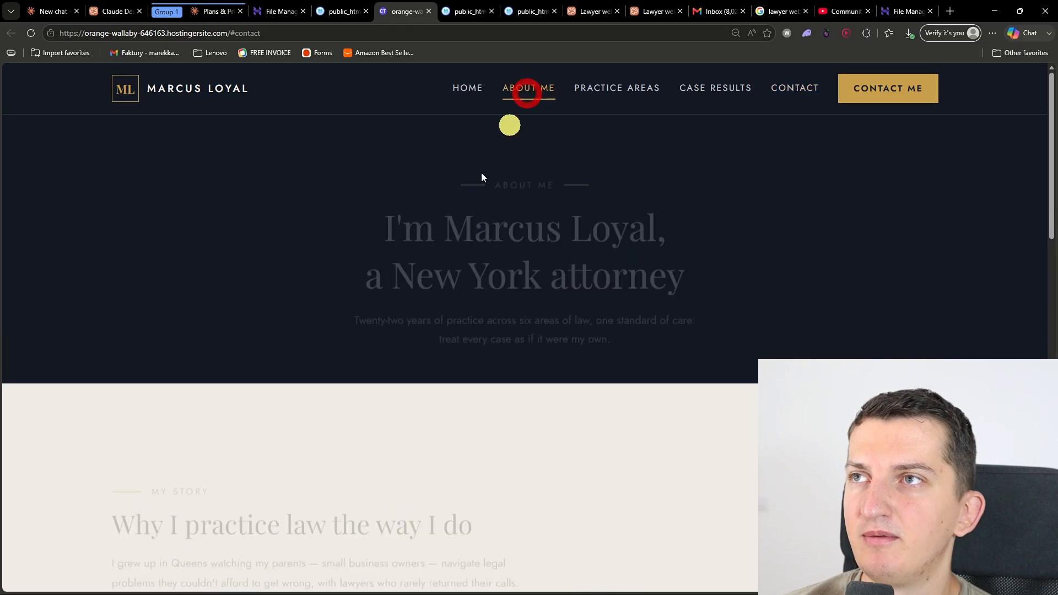
left_click(467, 89)
left_click(794, 88)
- Fill in a test name, email, phone and message in the contact form and try sending it
scroll(650, 281, "down", 4)
left_click(669, 216)
type("dadas")
key("Tab")
type("dasdasd")
left_click(563, 267)
type("asdsadada")
left_click(659, 314)
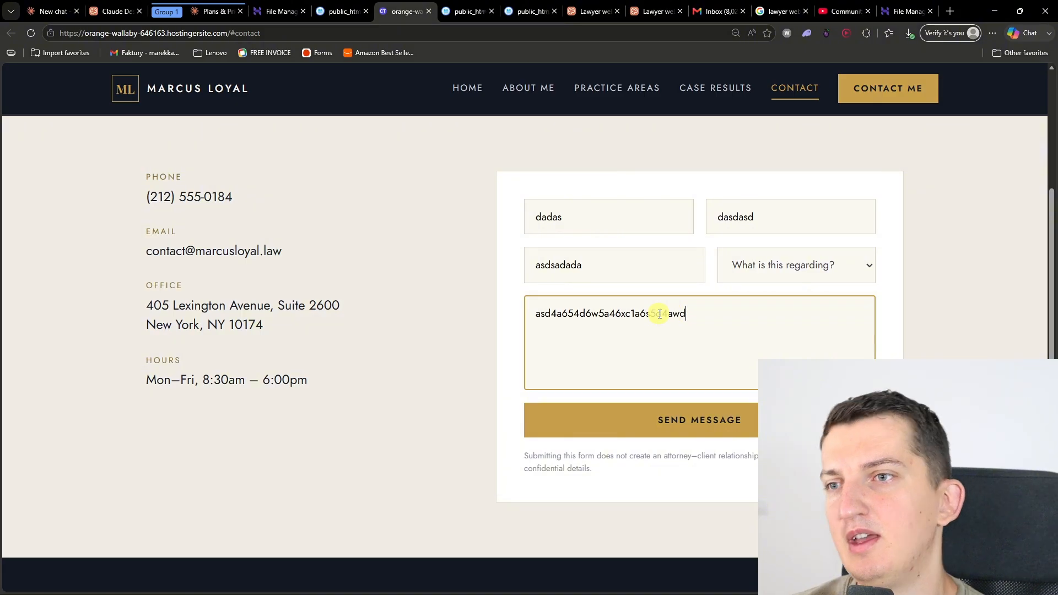
left_click(672, 410)
- Complete the test email address, choose a topic and send the contact form
left_click(791, 203)
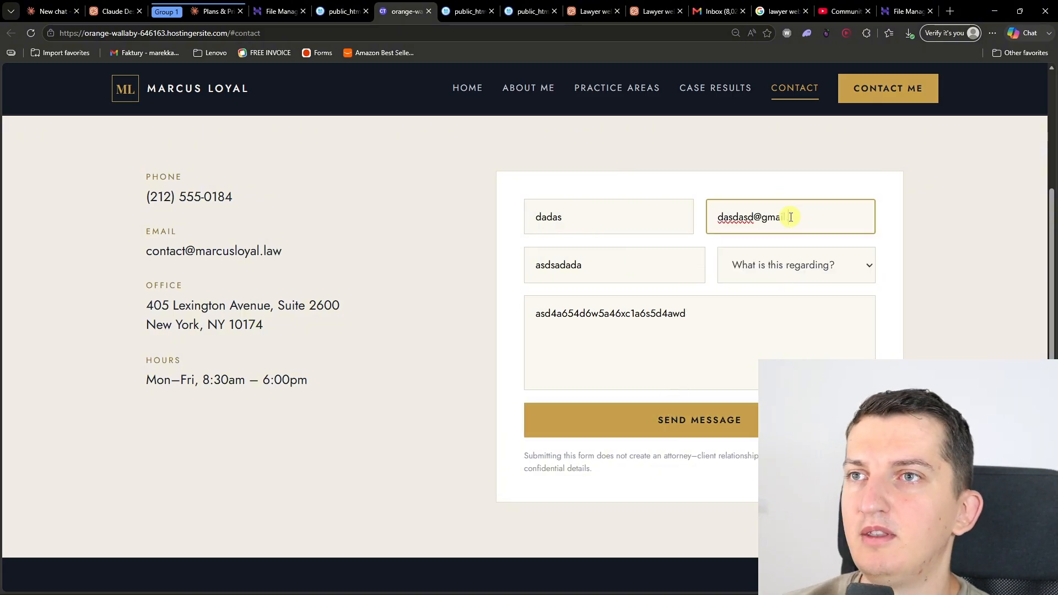
left_click(802, 278)
left_click(750, 333)
left_click(734, 420)
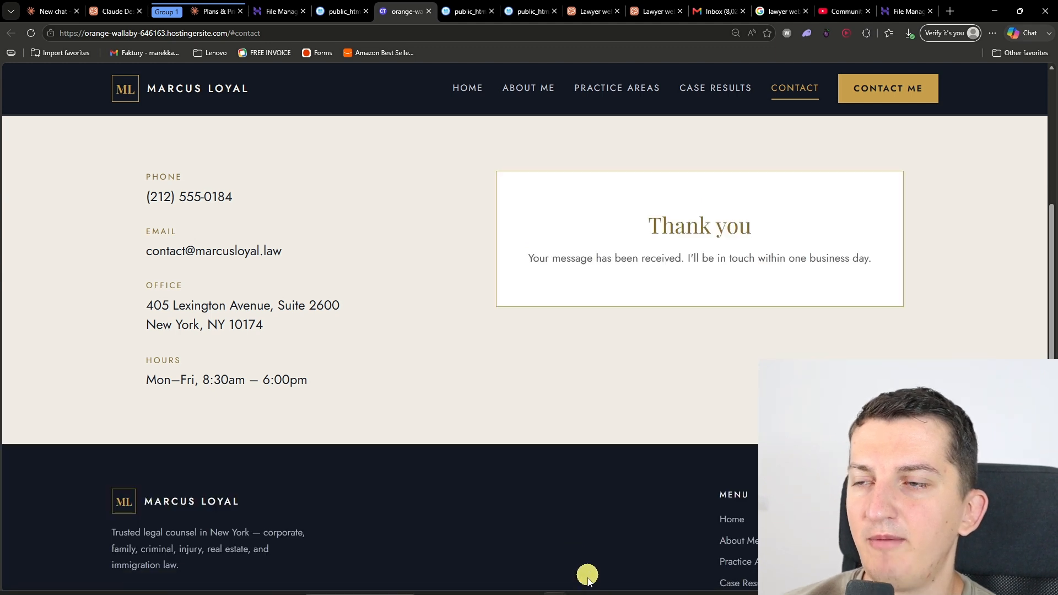
- Check the Web3Forms dashboard and form submissions for the test message
left_click(557, 584)
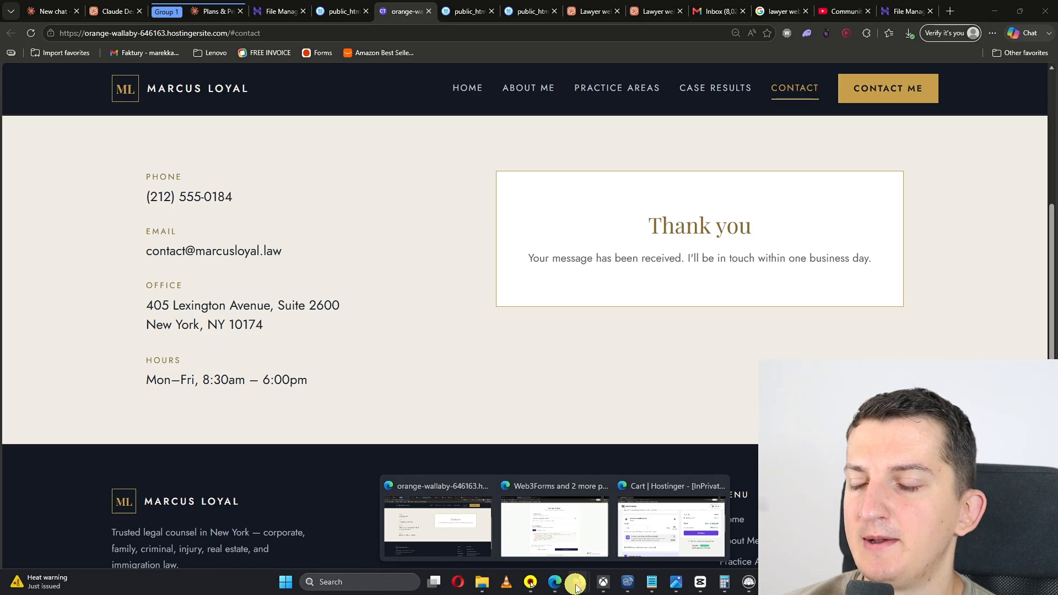
left_click(543, 501)
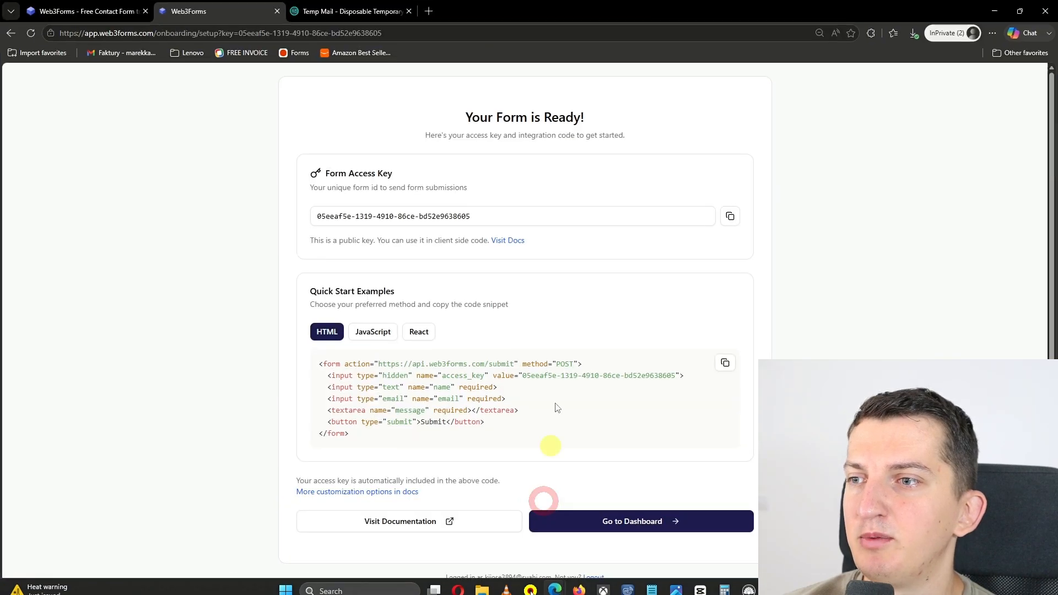
left_click(633, 520)
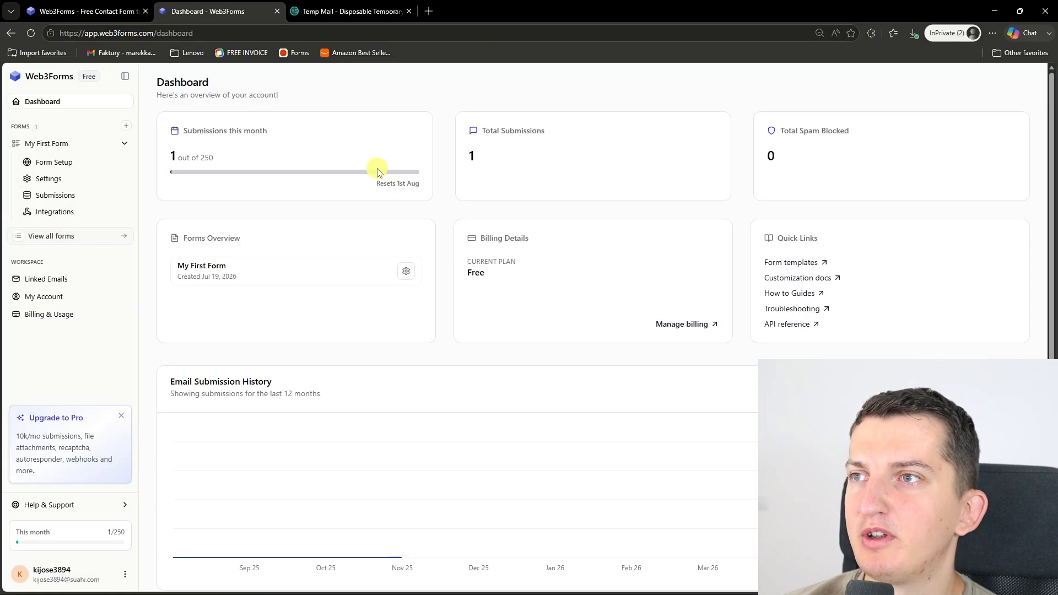
left_click(70, 195)
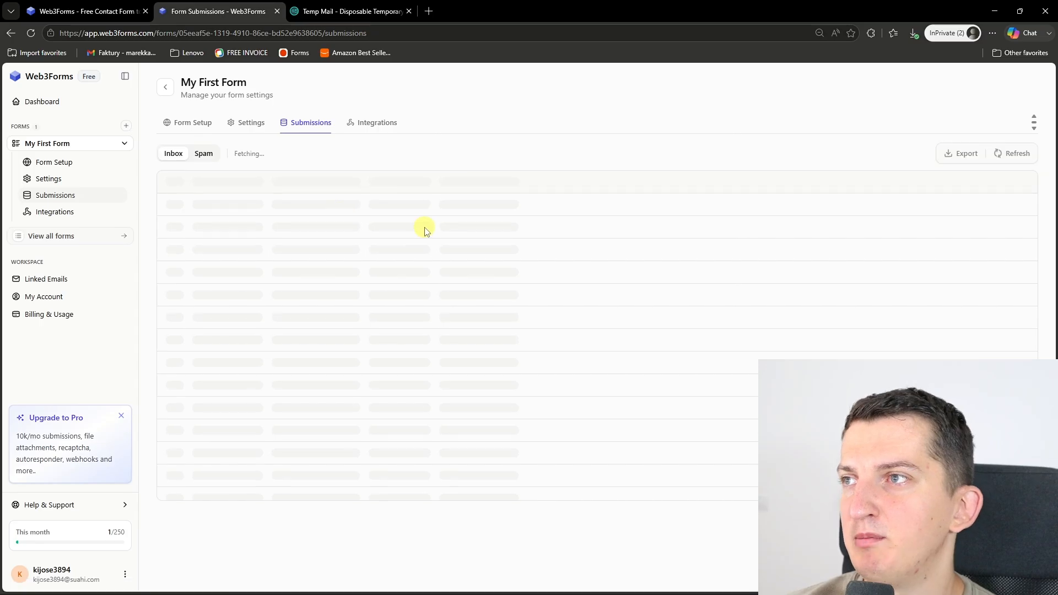